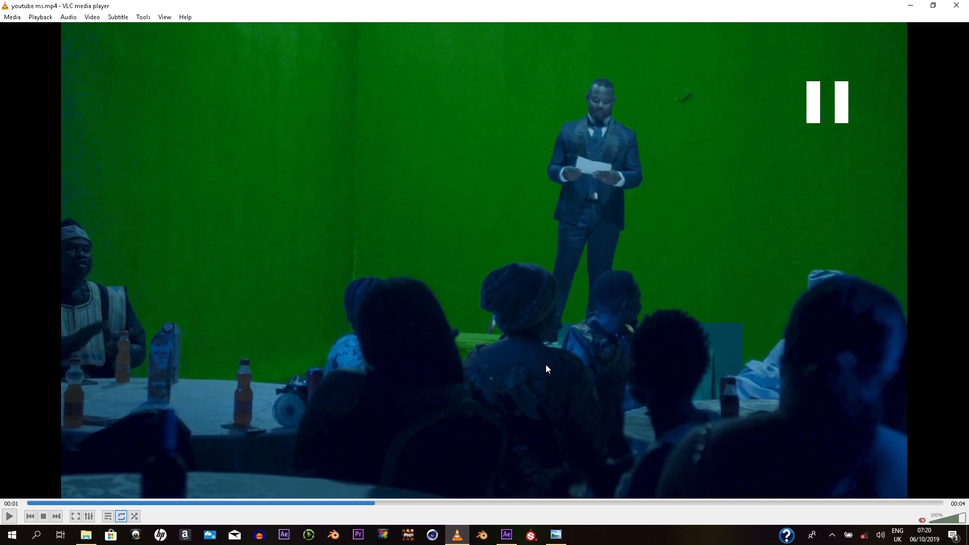
Step: Switch to After Effects and import the video file Muinat VFX 2.mp4 into the empty project
click(911, 6)
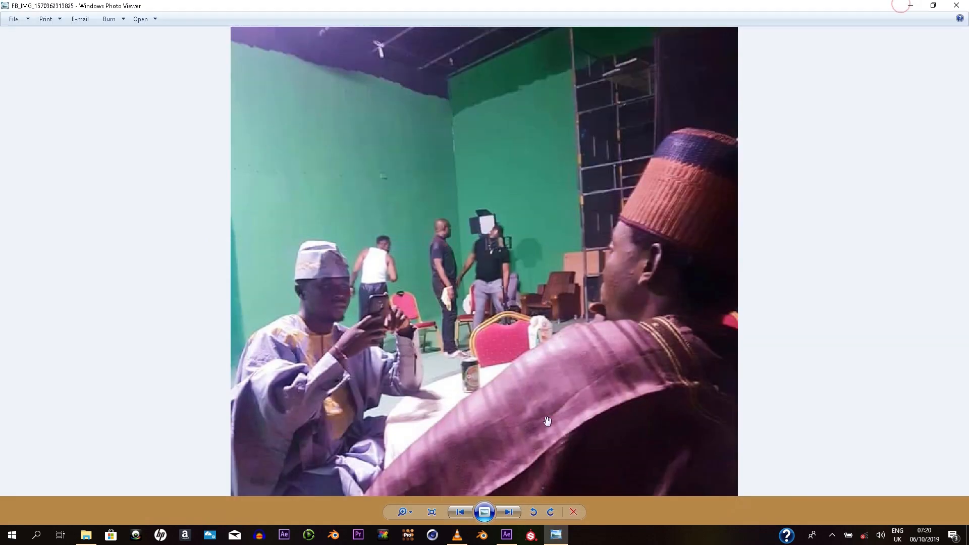
click(506, 535)
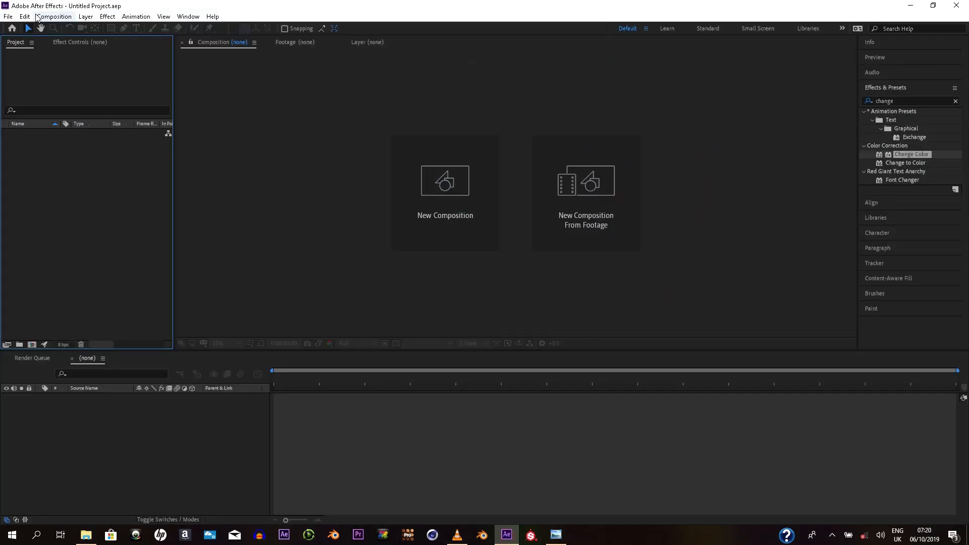
click(8, 16)
click(54, 17)
click(45, 266)
click(86, 535)
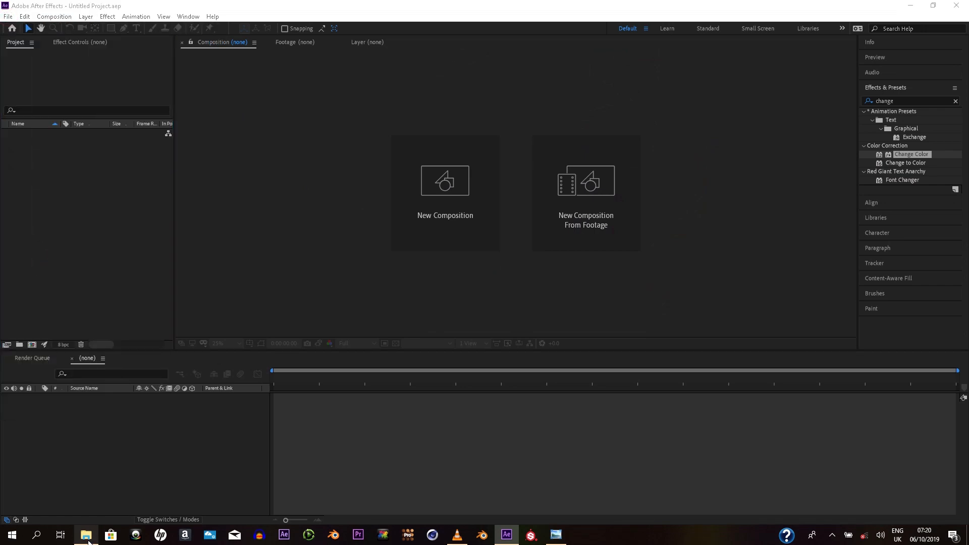
drag(751, 195, 46, 82)
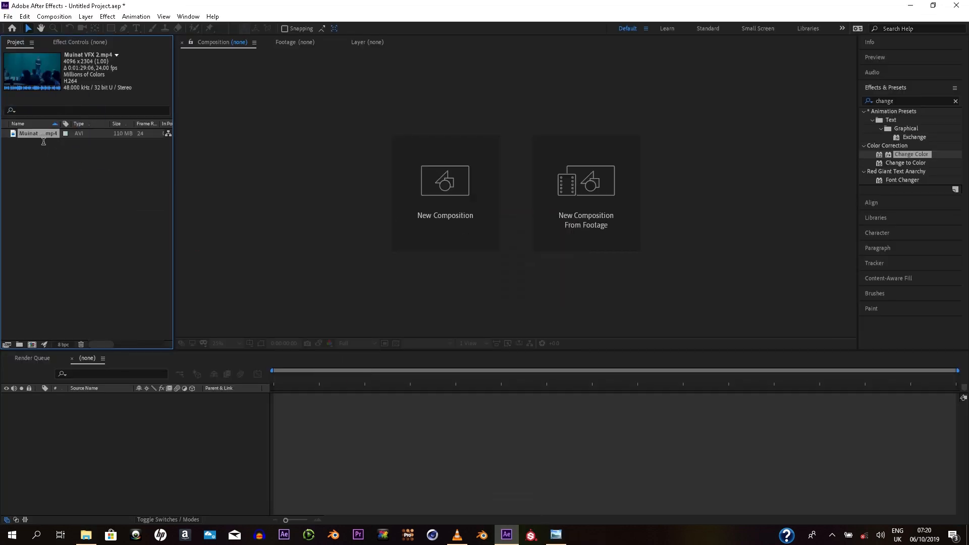
Step: Open the imported footage for preview and set its out point at 0:09:45:03
double_click(43, 134)
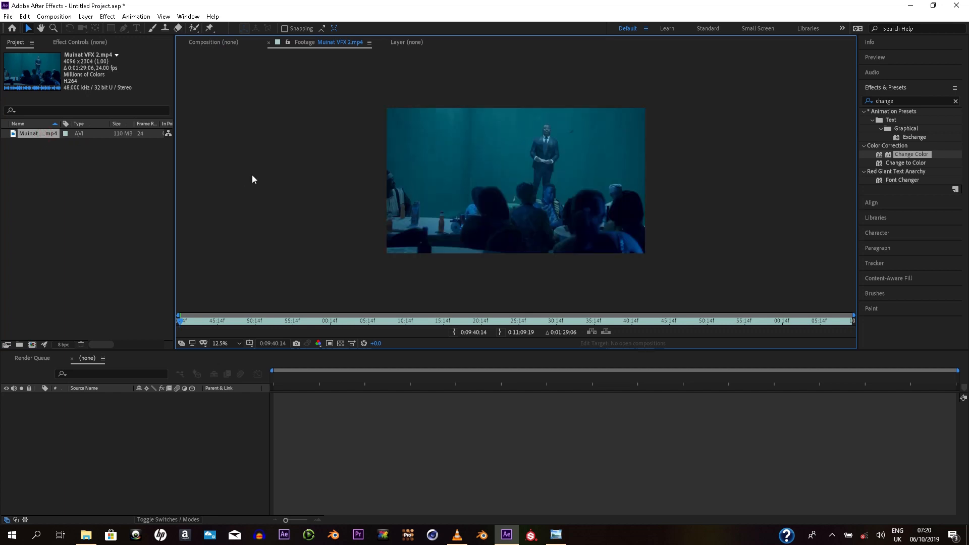
key(period)
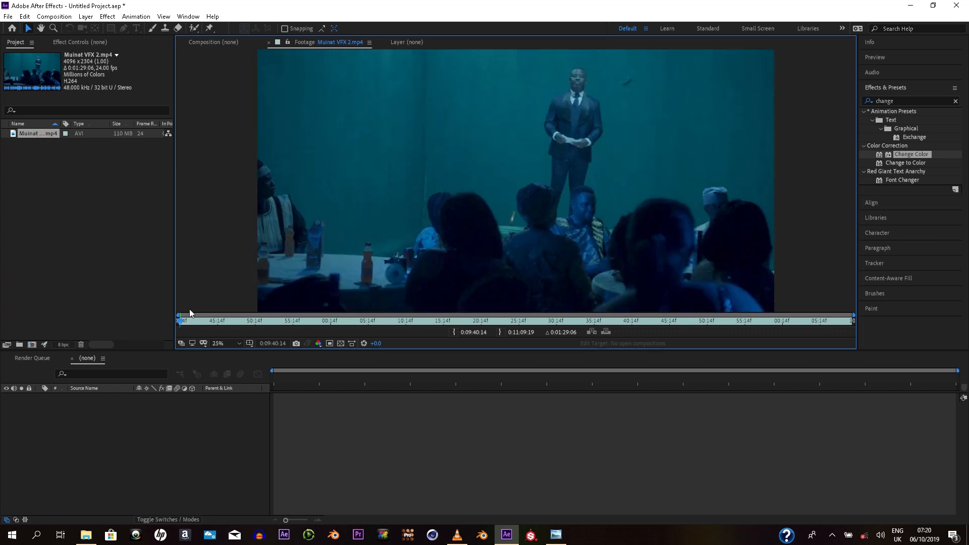
drag(189, 320, 215, 322)
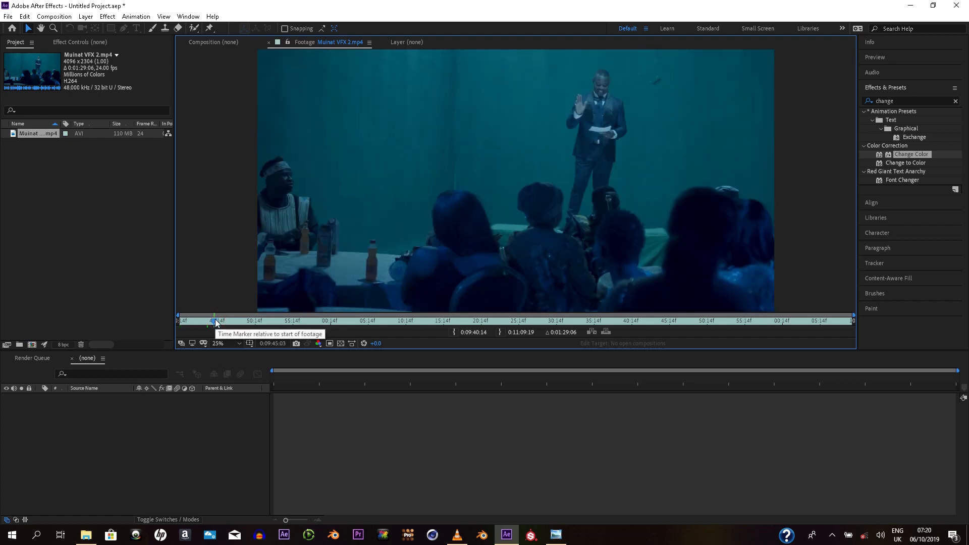
click(499, 332)
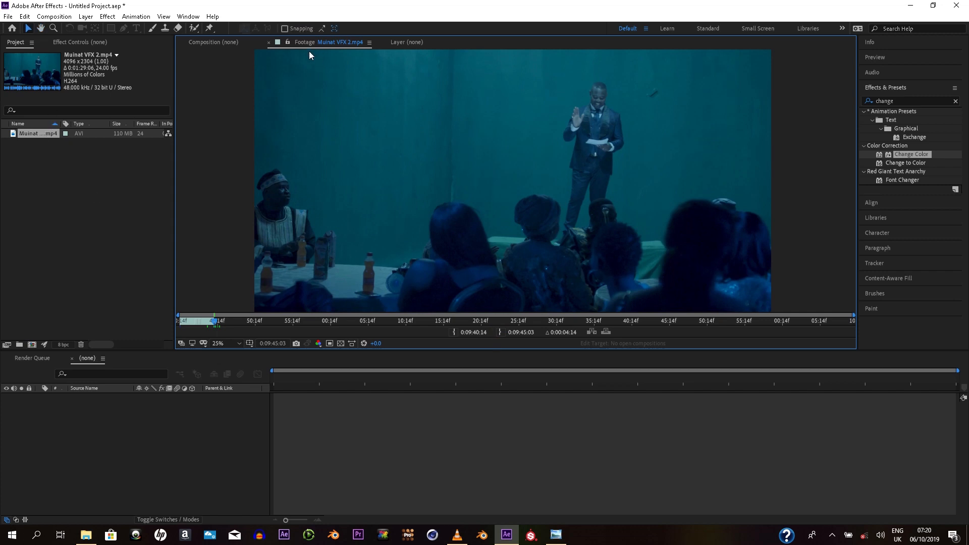
Step: Create a composition from the trimmed Muinat VFX 2.mp4 clip, scrub through it and return to its start
click(211, 43)
drag(47, 133, 83, 452)
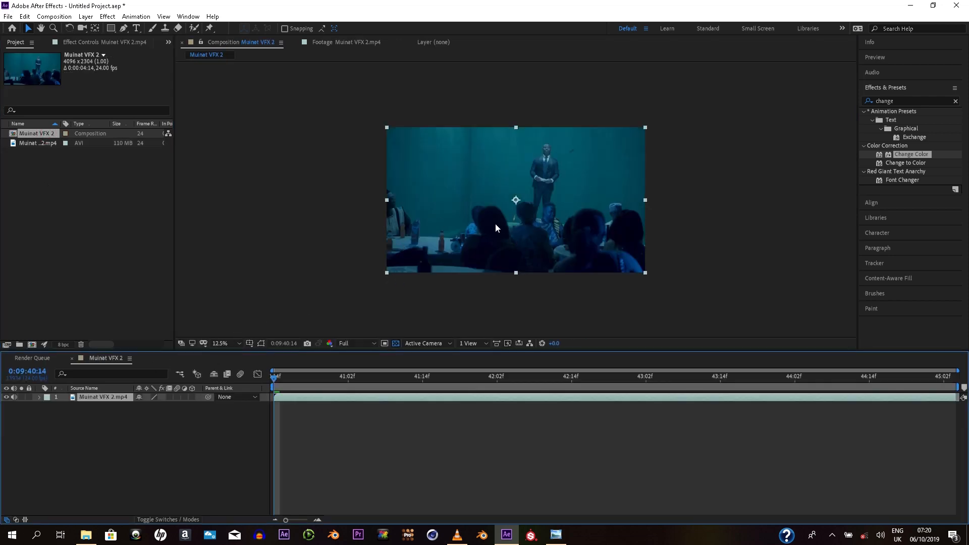
scroll(495, 223, up, 1)
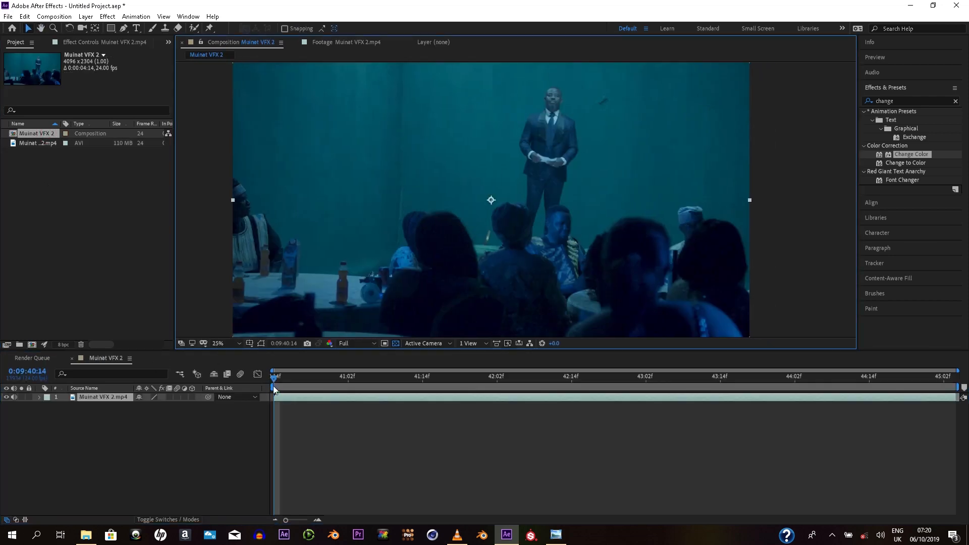
drag(274, 379, 460, 379)
drag(518, 371, 274, 377)
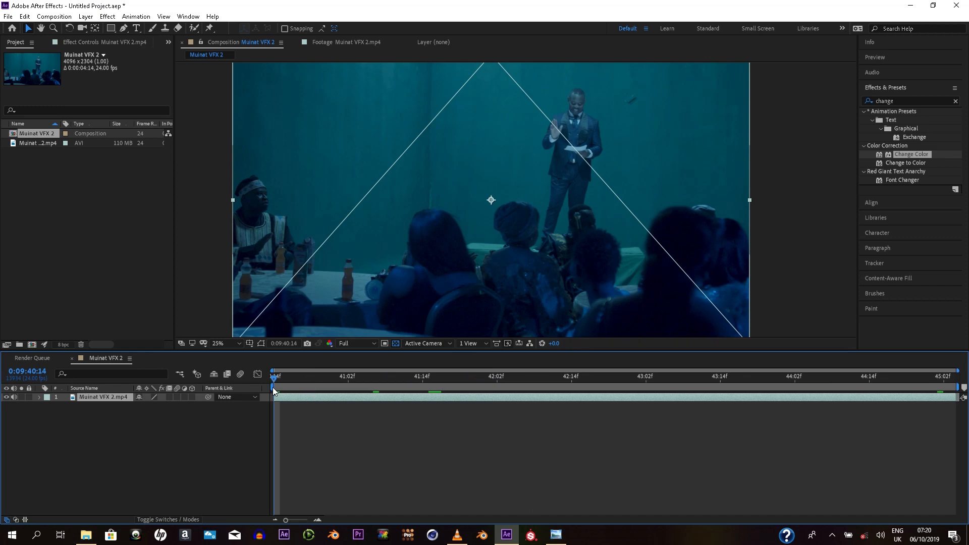
Step: Apply the Change to Color effect to the footage layer and sample the teal backdrop beside the speaker as the From color
drag(400, 129, 413, 146)
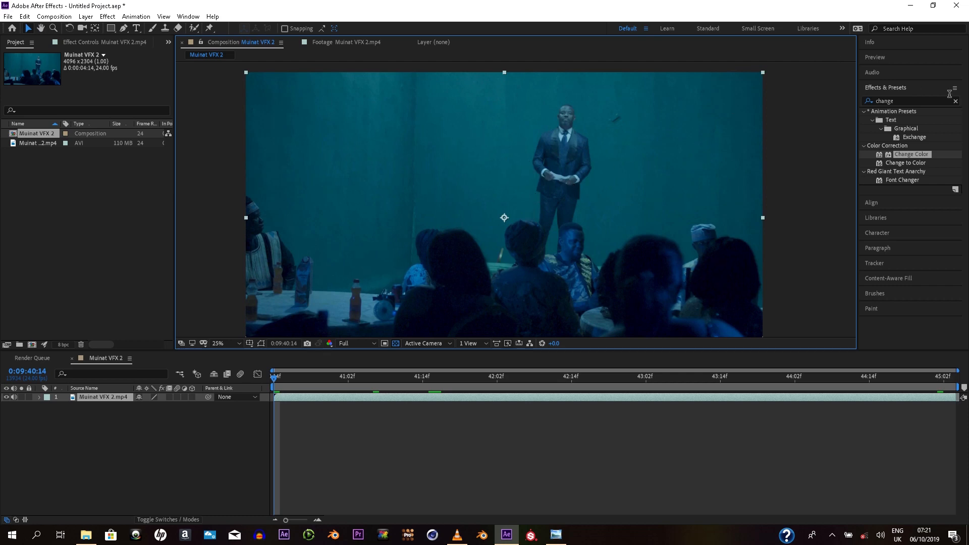
click(901, 163)
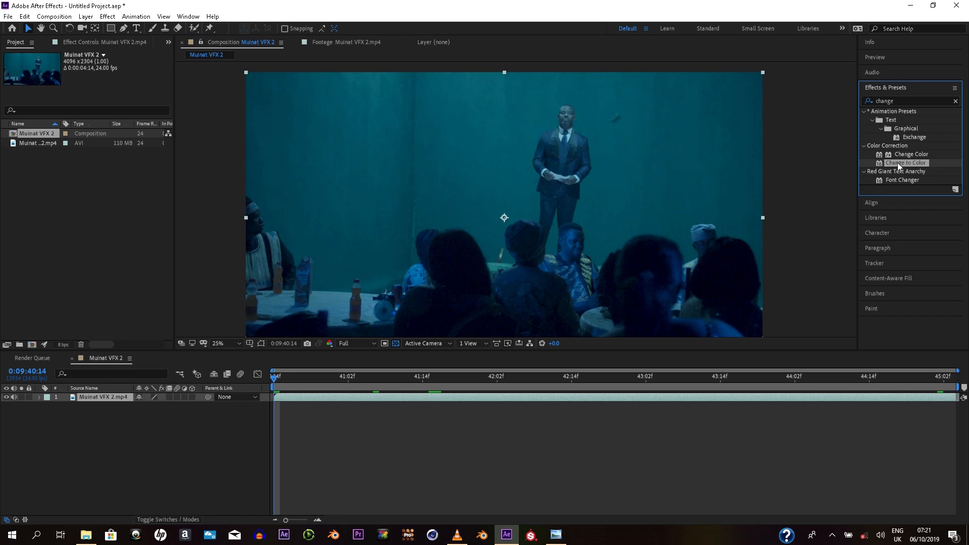
drag(897, 162, 116, 396)
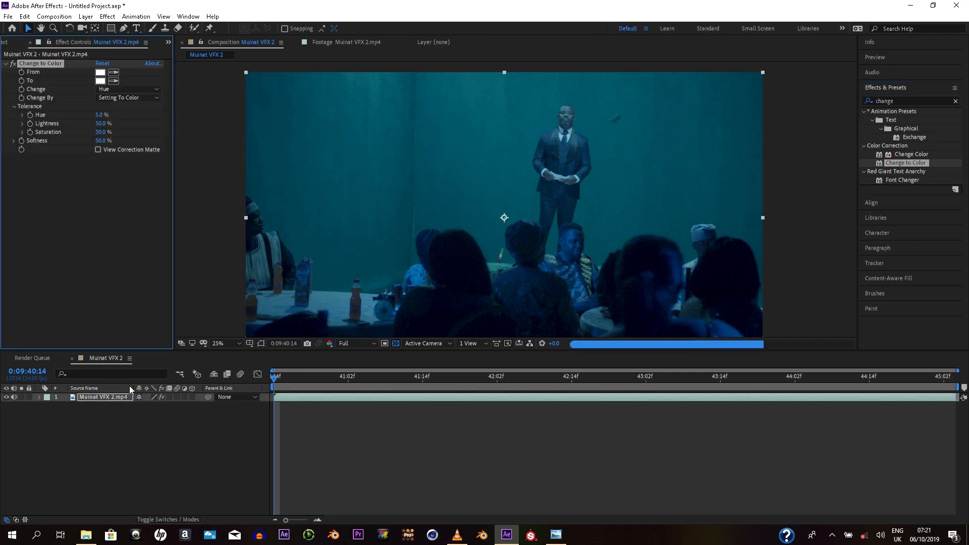
click(114, 72)
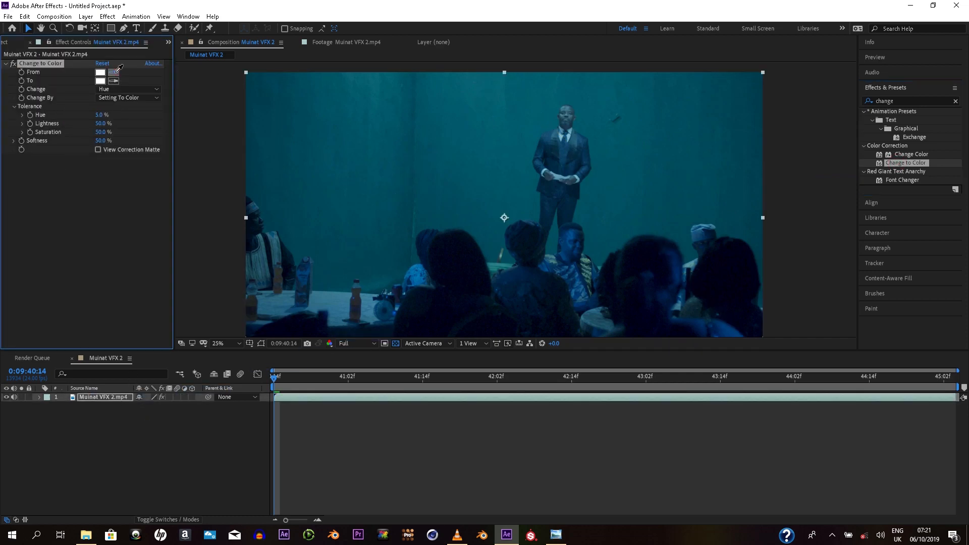
click(547, 120)
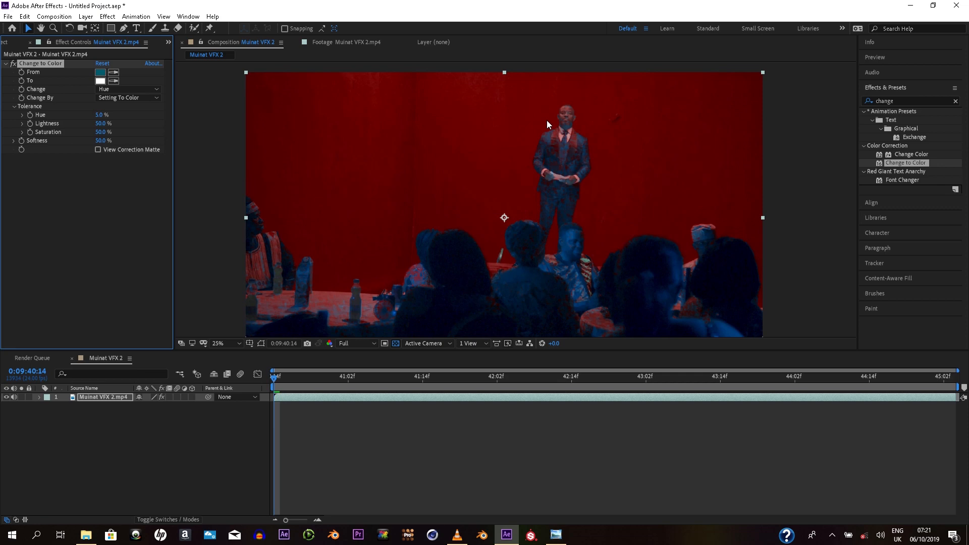
Step: Set the effect's Change option to Hue & Saturation and Change By to Transforming To Color
scroll(573, 164, up, 2)
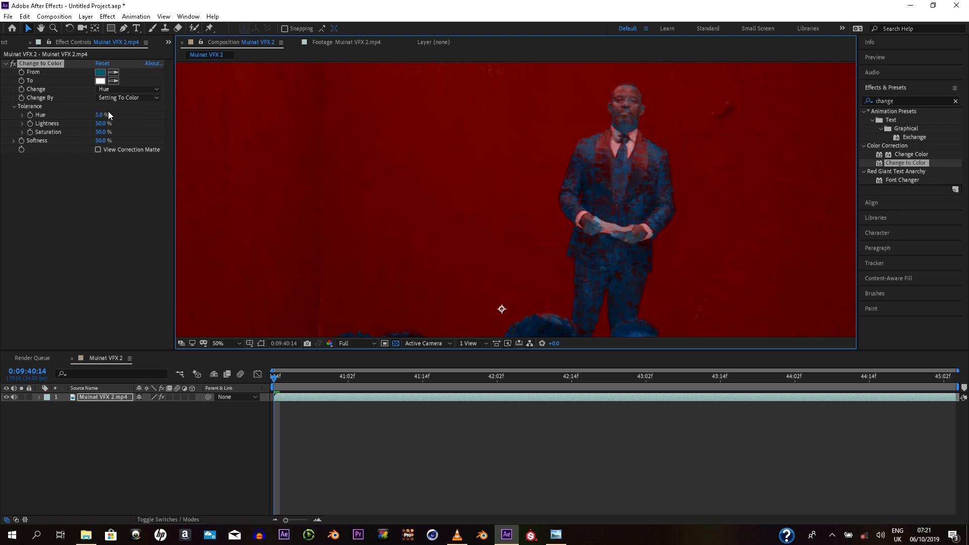
click(120, 87)
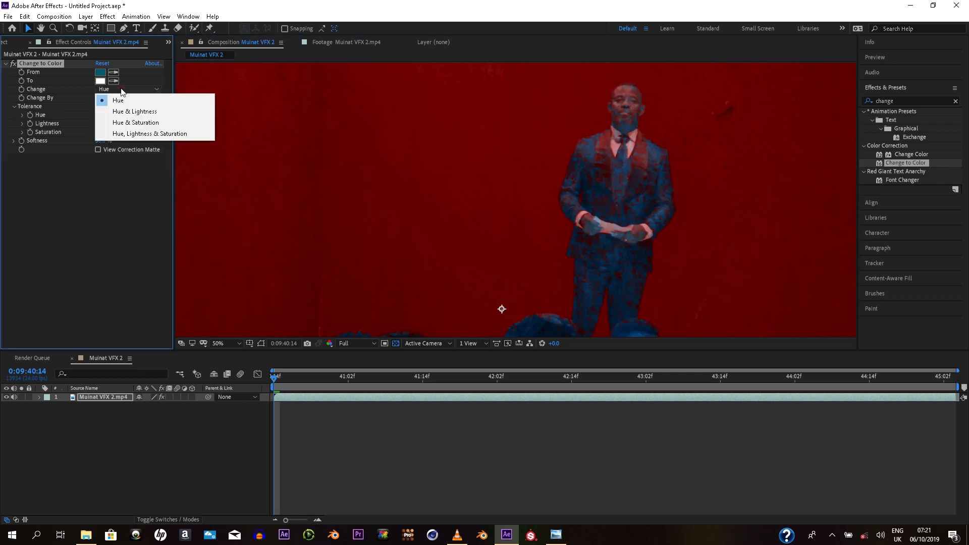
click(142, 122)
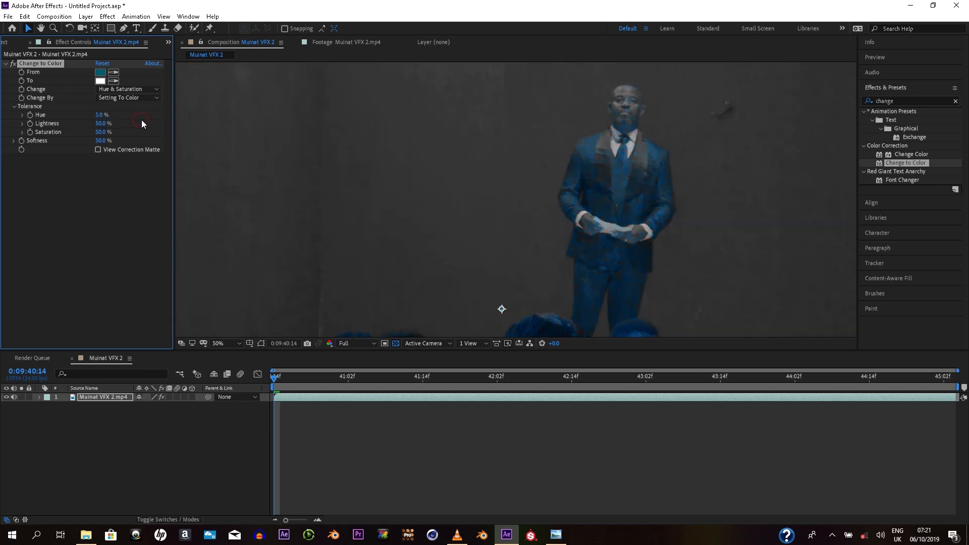
click(138, 98)
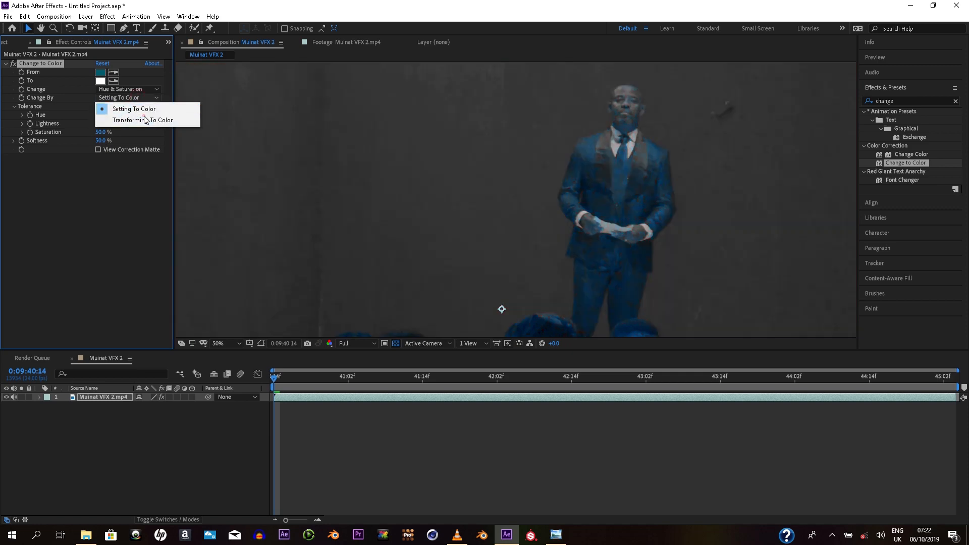
click(144, 119)
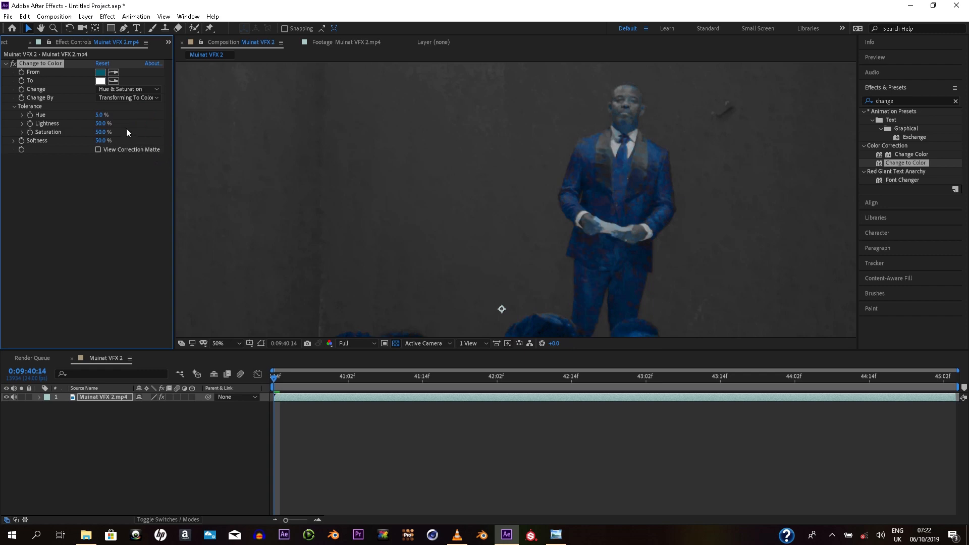
Step: Set the effect's tolerances to 3.5% for Hue, 3% for Lightness and 5% for Saturation
click(102, 116)
text(3.5)
key(Return)
scroll(378, 235, down, 2)
drag(378, 235, 387, 188)
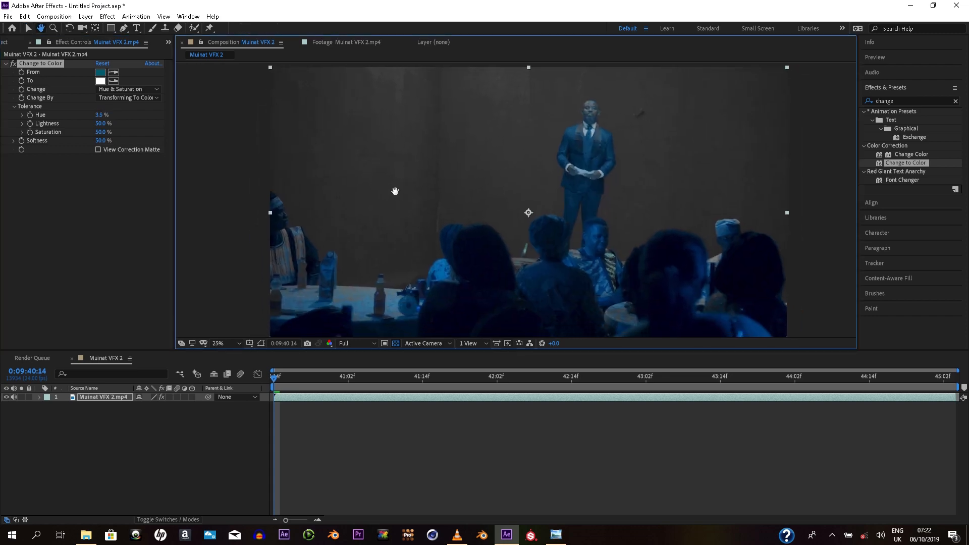
click(100, 124)
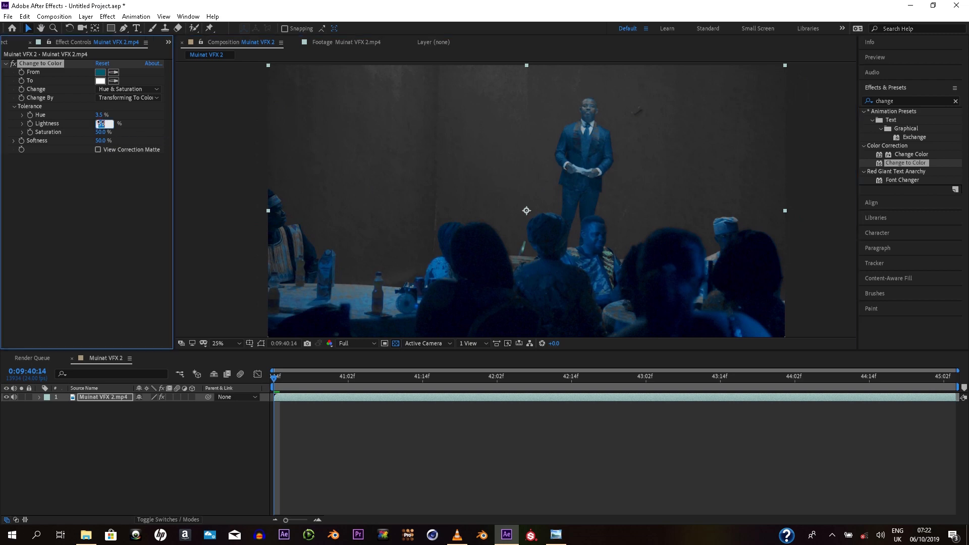
text(3)
key(Return)
click(100, 132)
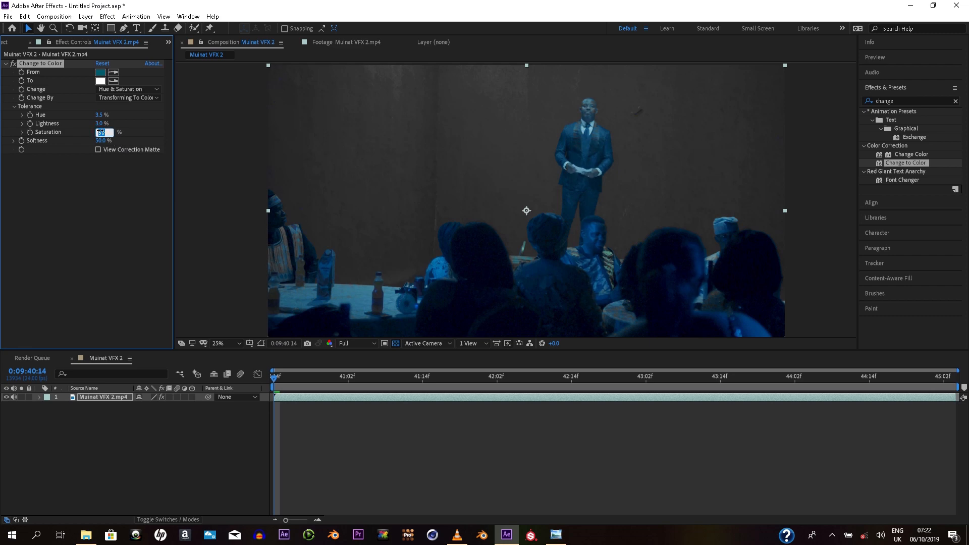
key(Return)
Step: Set the effect's Softness to 45% while viewing the correction matte, and return to the normal view
click(100, 141)
click(101, 160)
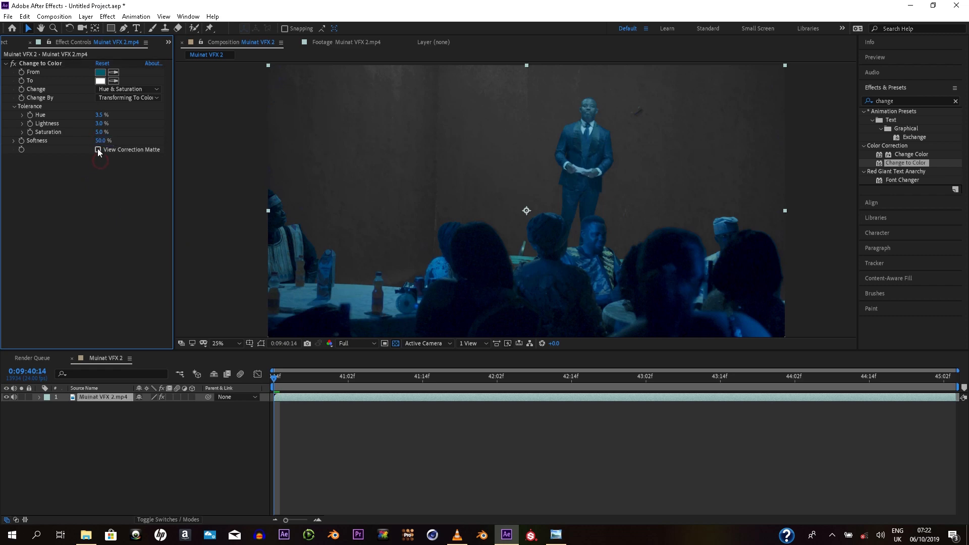
click(98, 149)
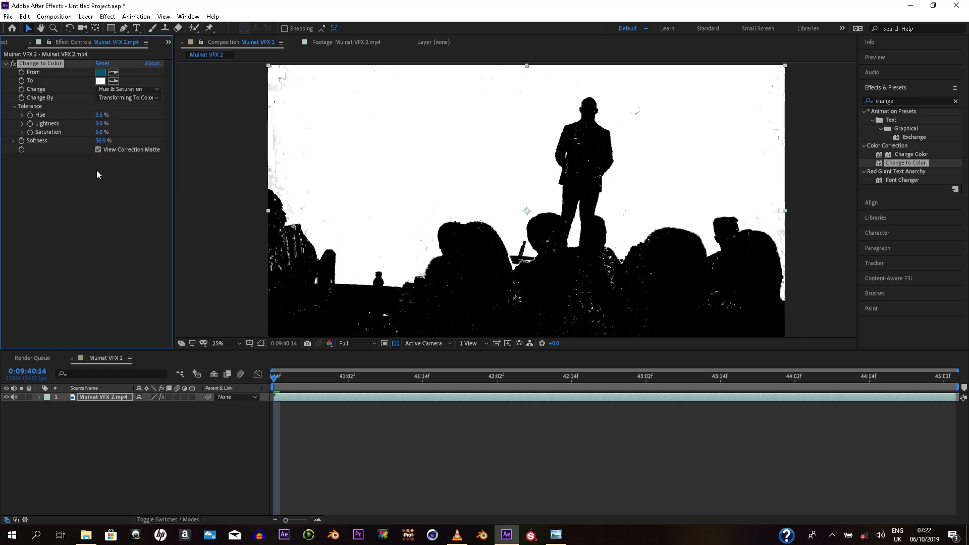
click(101, 141)
text(25)
key(Return)
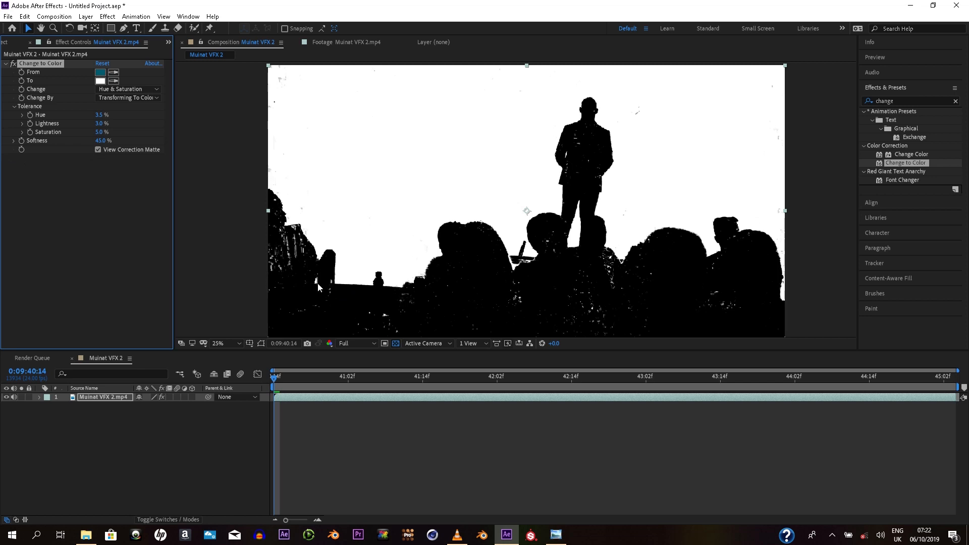
click(98, 150)
Step: Examine the edges around the speaker's suit, hands and face for color spill from the correction
scroll(586, 184, up, 3)
drag(699, 128, 482, 249)
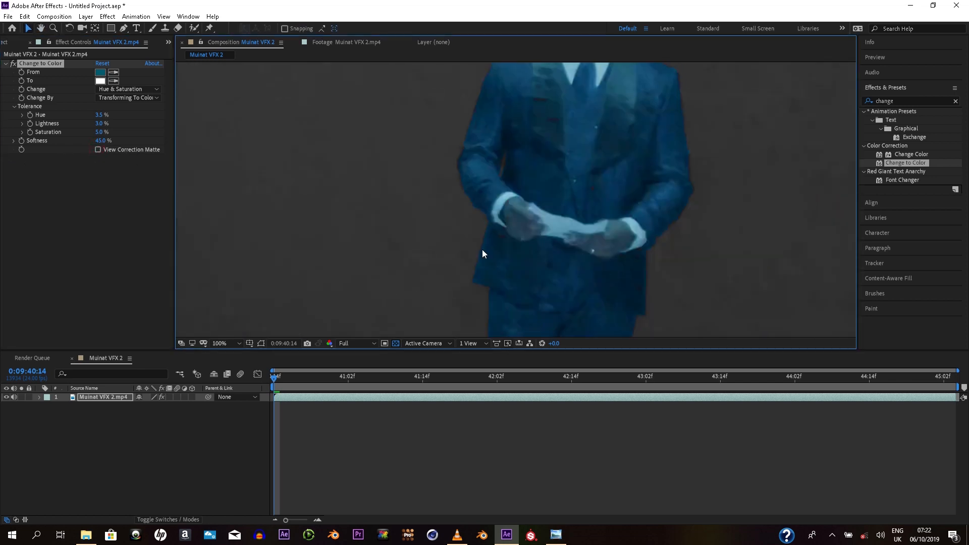
drag(523, 181, 482, 333)
drag(546, 204, 533, 249)
scroll(532, 212, up, 4)
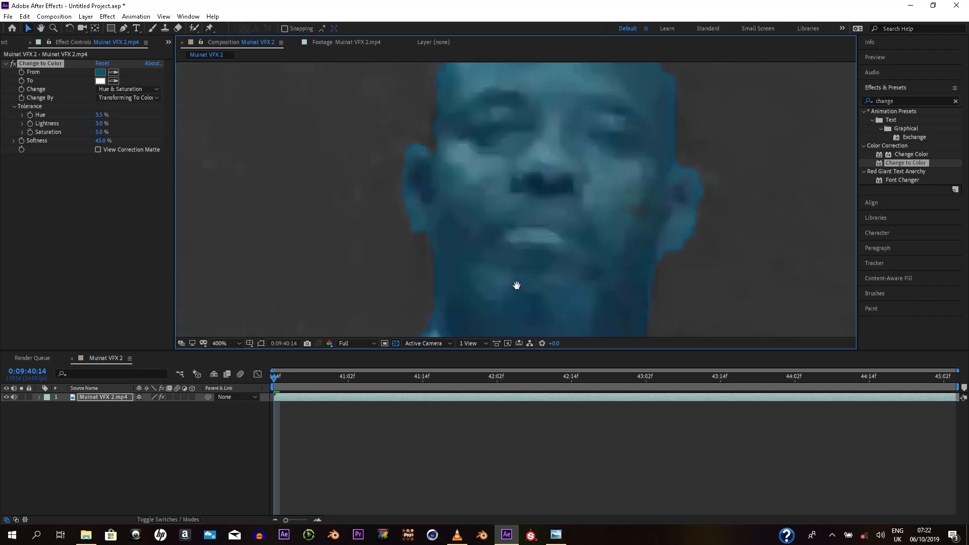
scroll(435, 144, down, 5)
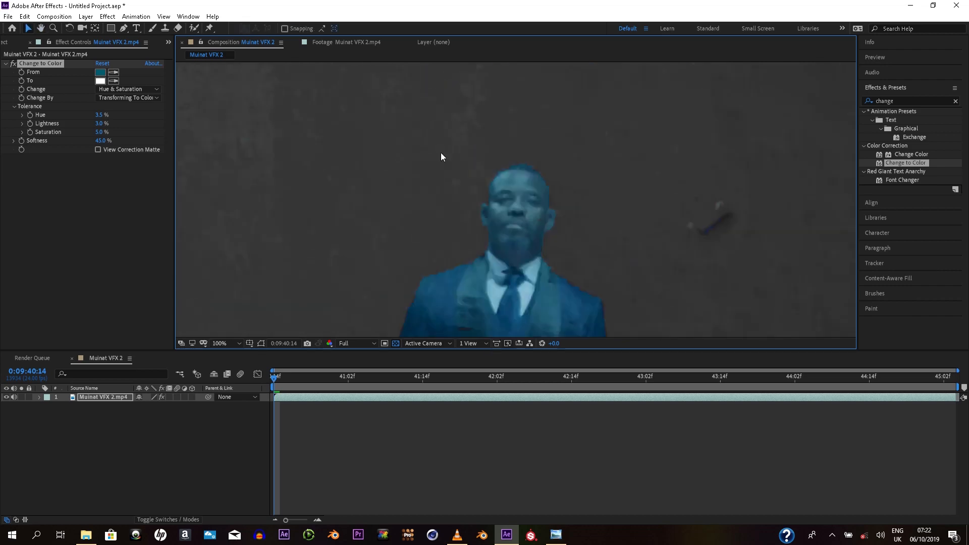
scroll(534, 216, up, 3)
scroll(544, 220, up, 2)
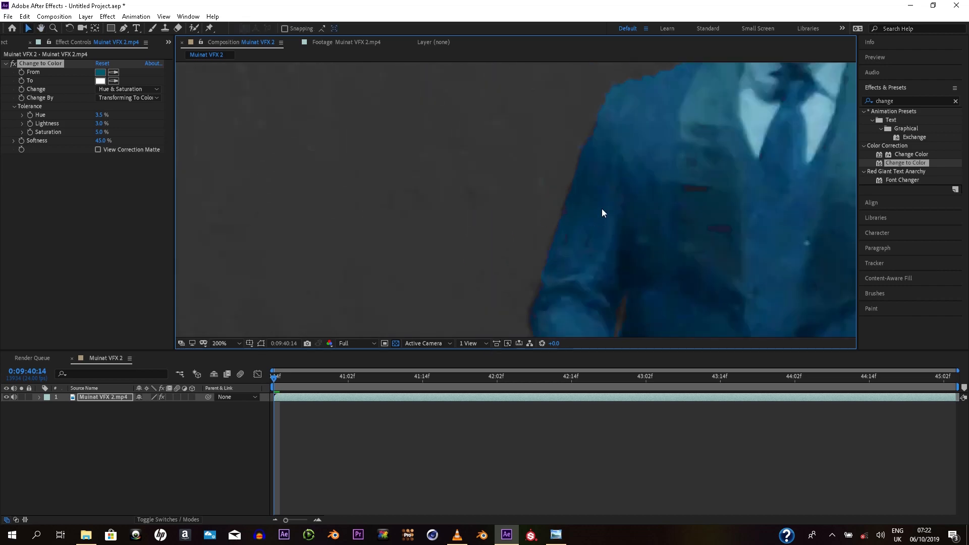
scroll(591, 212, down, 8)
mouse_move(572, 249)
mouse_down()
mouse_move(617, 192)
mouse_move(601, 228)
mouse_move(569, 244)
mouse_up()
scroll(615, 198, up, 2)
key(v)
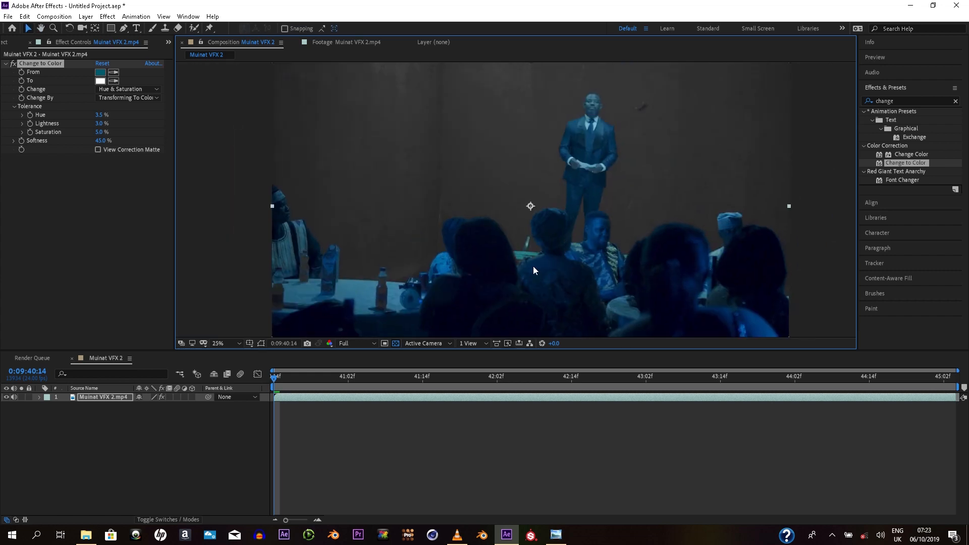
Step: Set the effect's To color to a bright saturated green with a hue of 116°
click(99, 82)
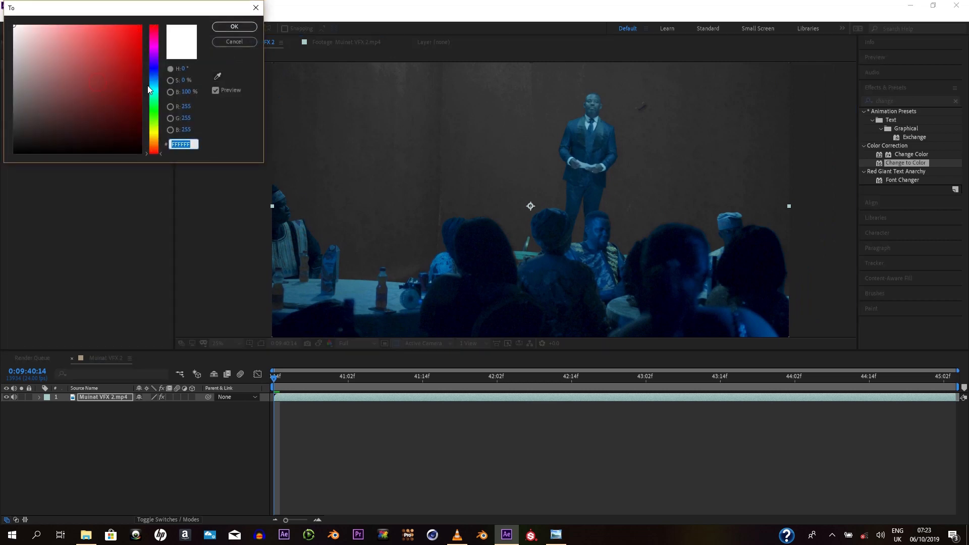
click(153, 112)
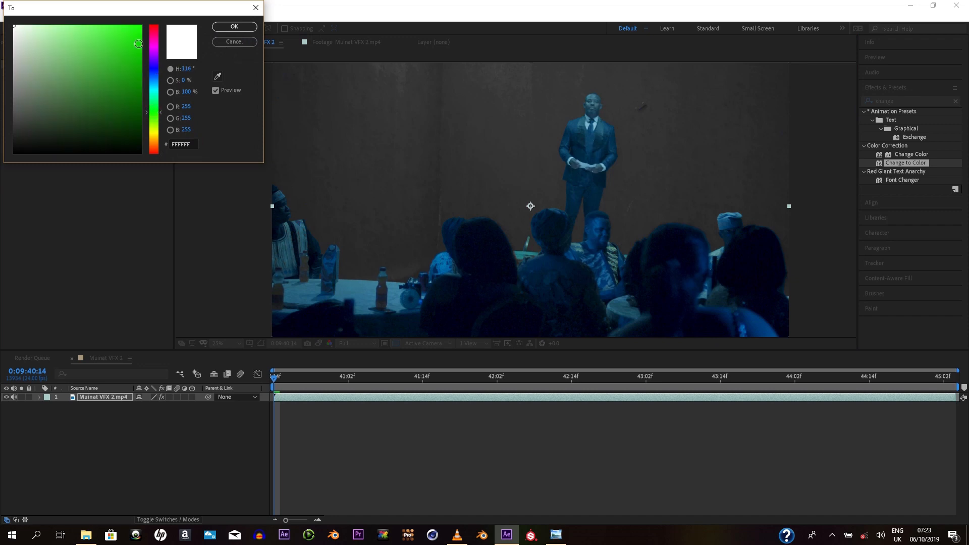
drag(131, 28, 151, 17)
click(234, 27)
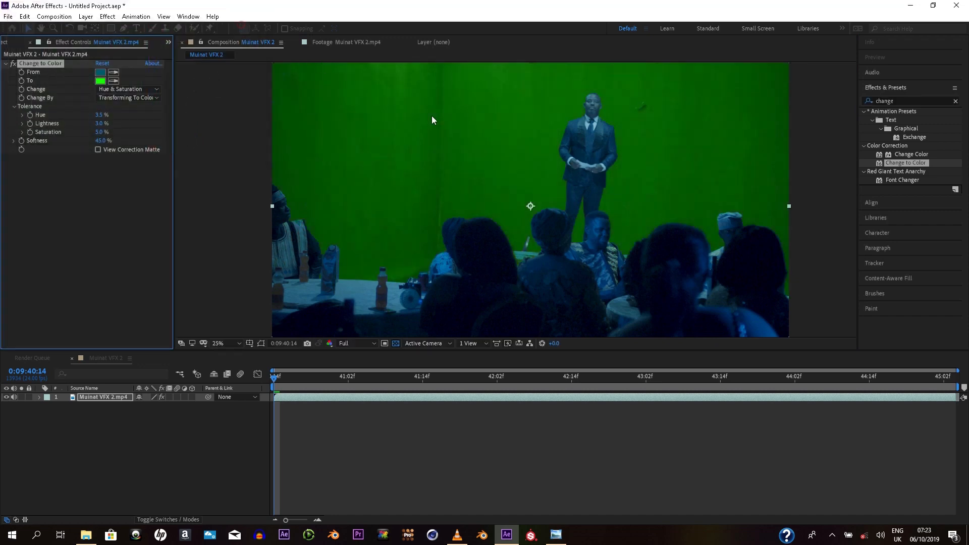
Step: Scrub through the clip from 0:09:40:14 to 0:09:45:03 and back to 0:09:44:19 to check the green backdrop
mouse_move(490, 159)
mouse_down()
mouse_move(476, 176)
mouse_move(474, 163)
mouse_up()
key(v)
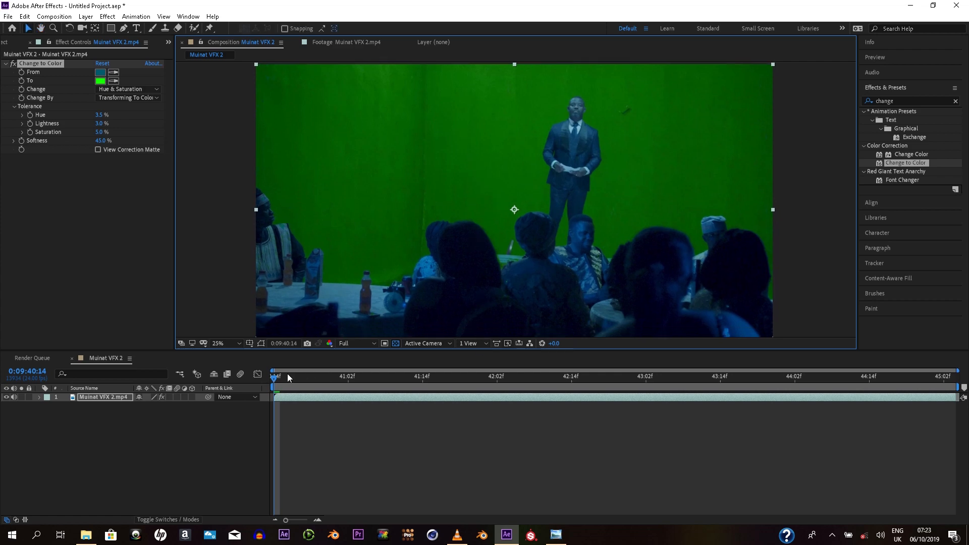
drag(279, 377, 534, 377)
drag(611, 379, 863, 377)
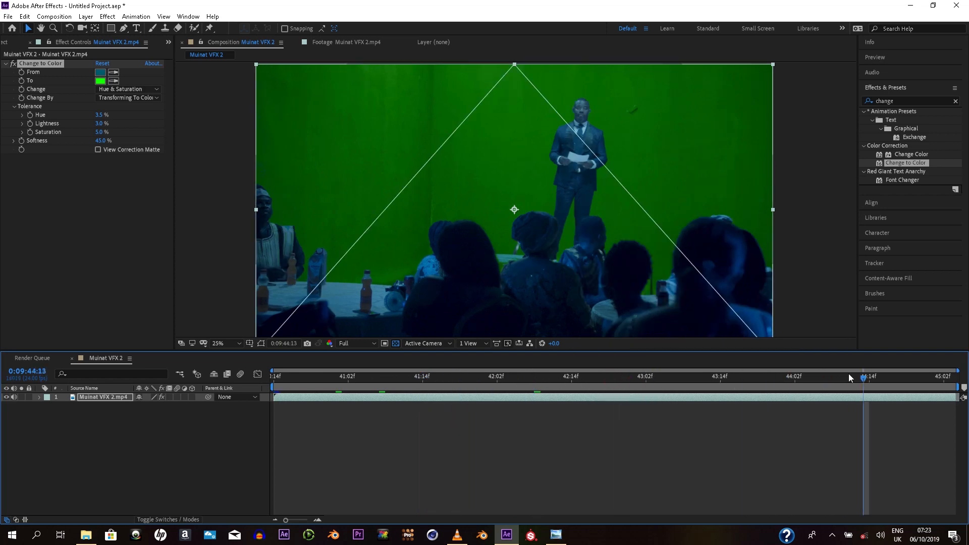
click(949, 377)
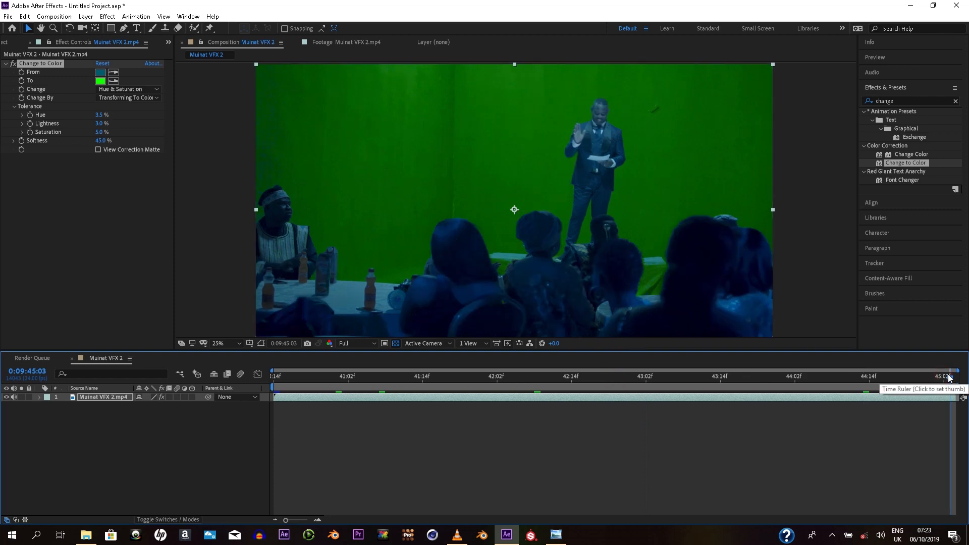
drag(946, 379, 913, 379)
drag(917, 381, 901, 380)
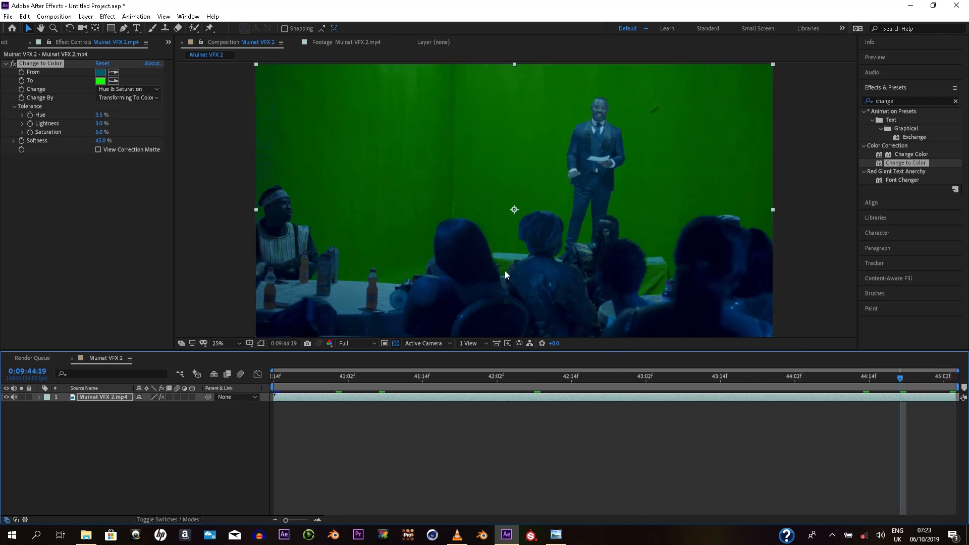
Step: Examine the light tabletops between the audience members' heads for areas the color change missed
scroll(506, 273, up, 2)
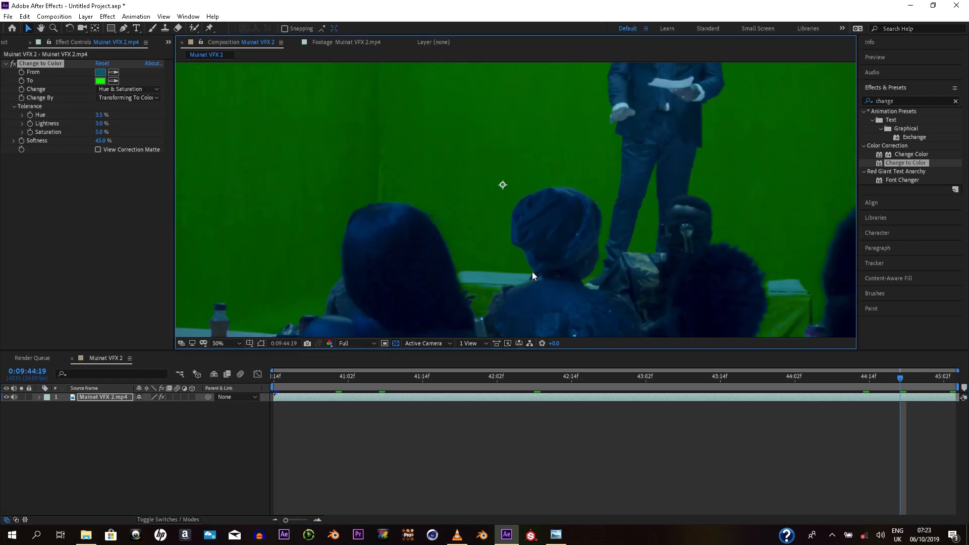
drag(532, 276, 449, 236)
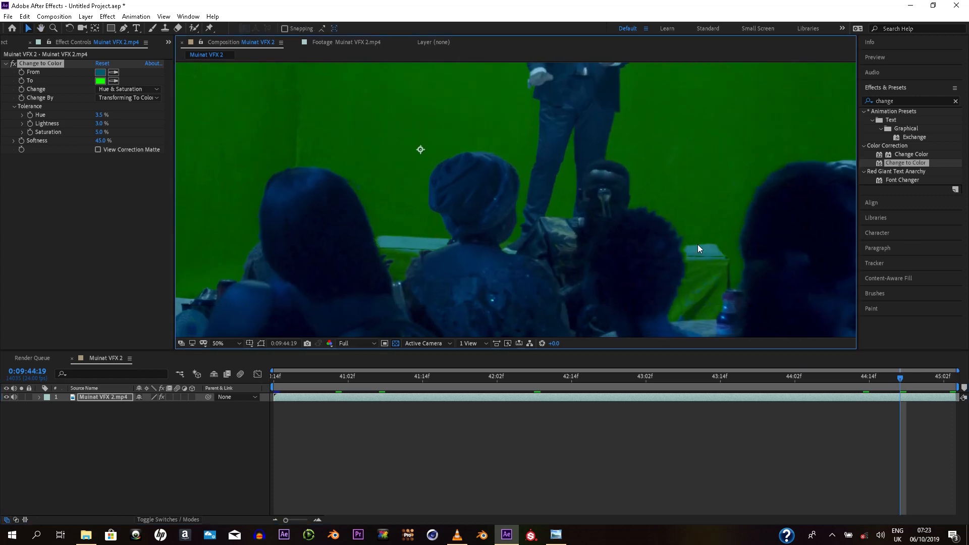
scroll(722, 262, down, 1)
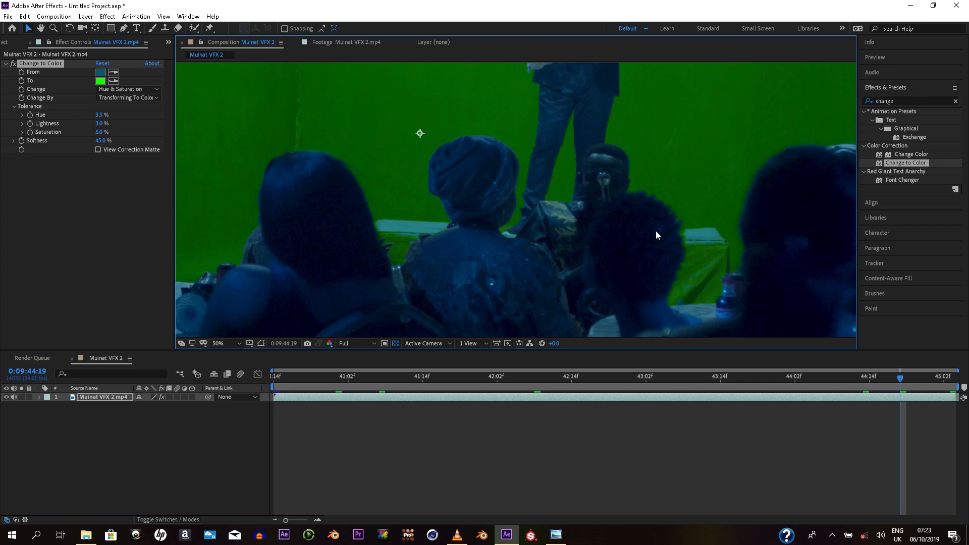
drag(656, 232, 663, 248)
scroll(494, 242, down, 2)
scroll(467, 245, up, 2)
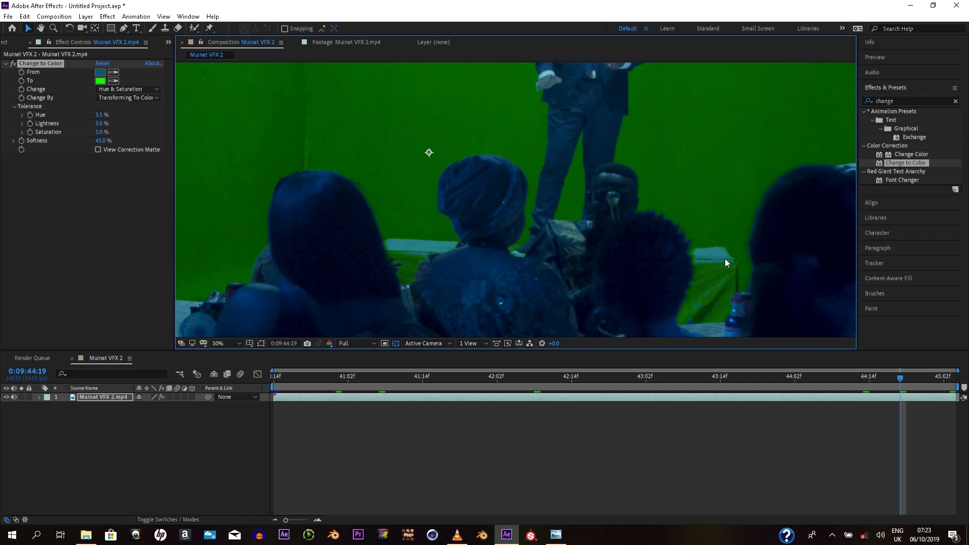
scroll(432, 258, down, 2)
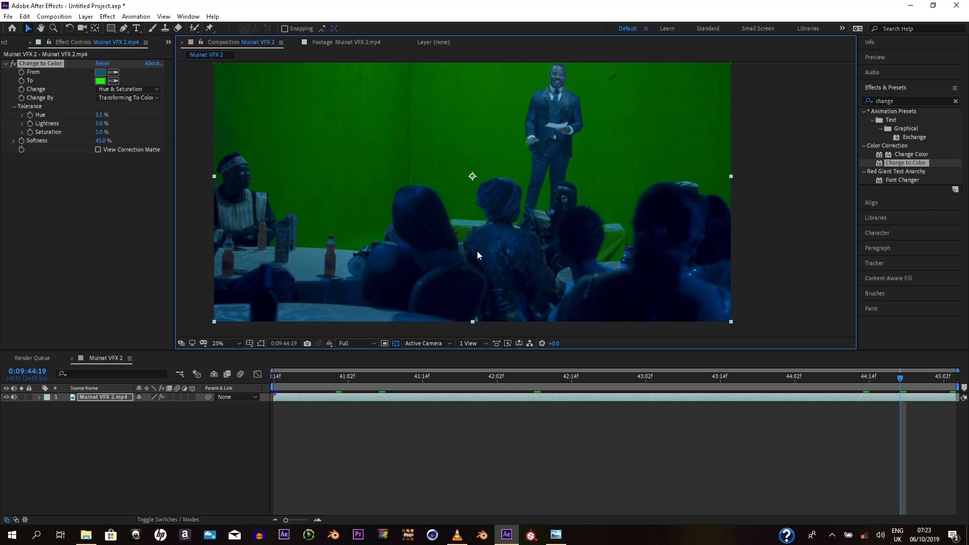
Step: Duplicate the Muinat VFX 2.mp4 footage layer
click(382, 395)
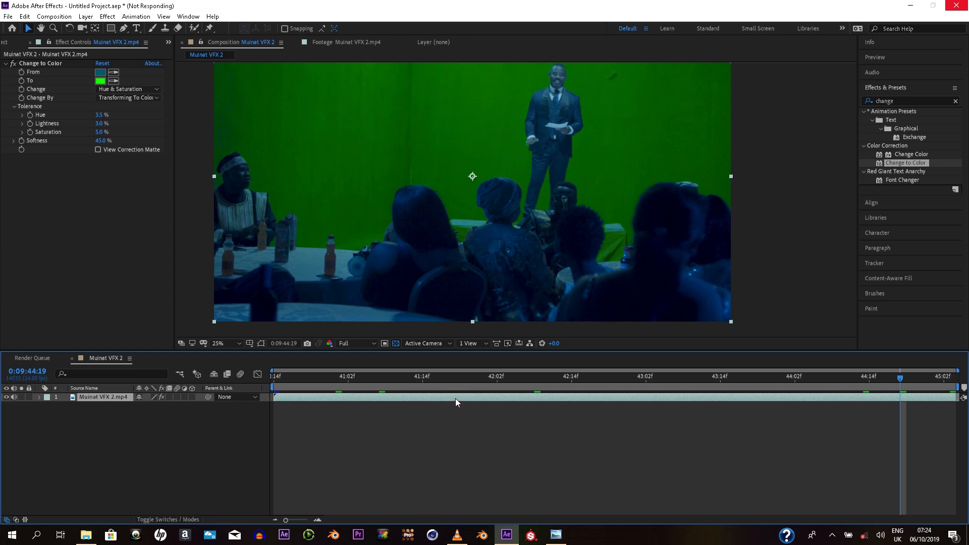
key(ctrl+s)
text(d)
click(442, 277)
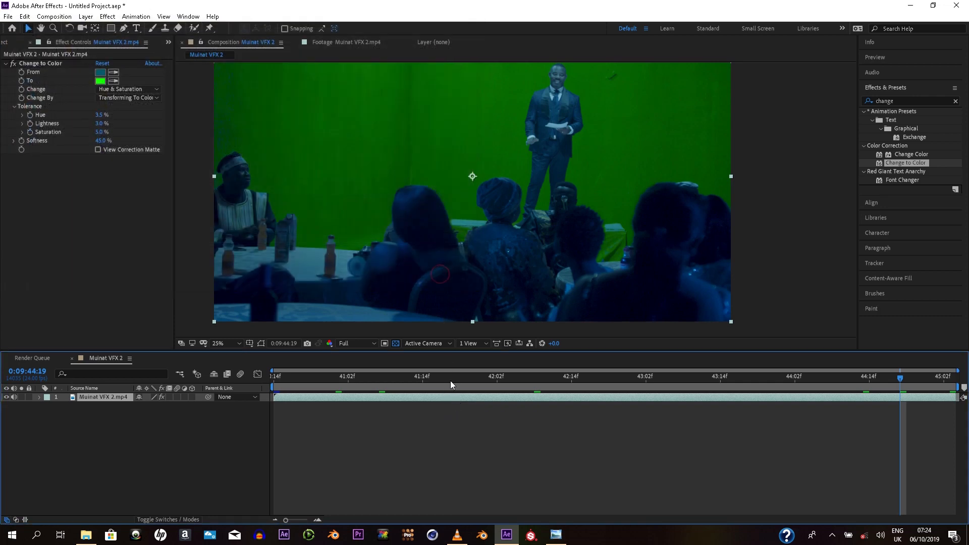
key(F2)
click(451, 399)
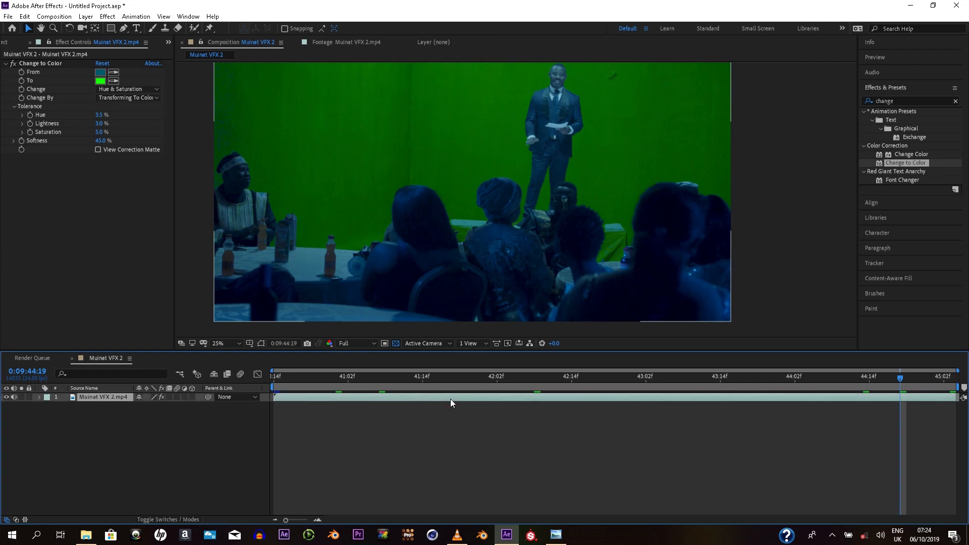
key(ctrl+d)
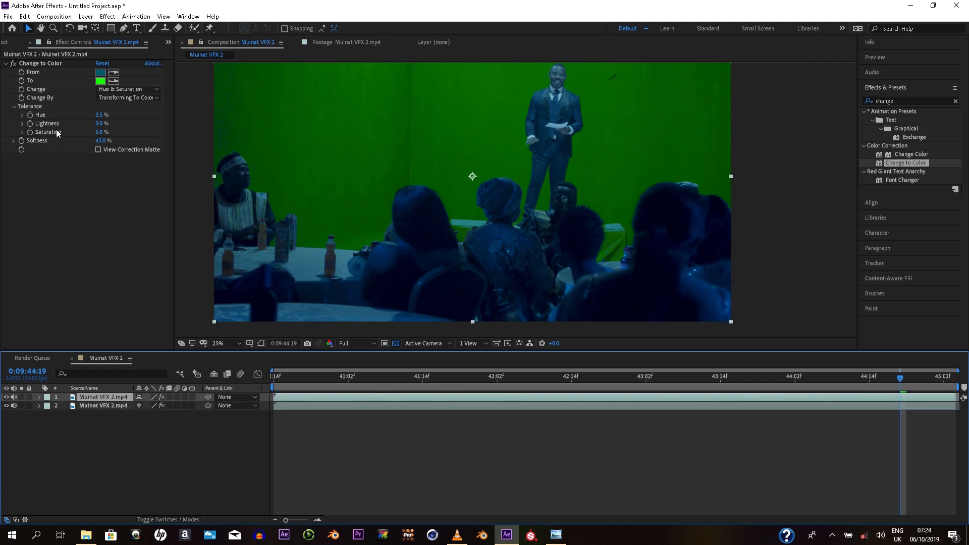
Step: Draw a rectangular mask on the upper footage layer around the tables between the seated audience members below the speaker
click(6, 63)
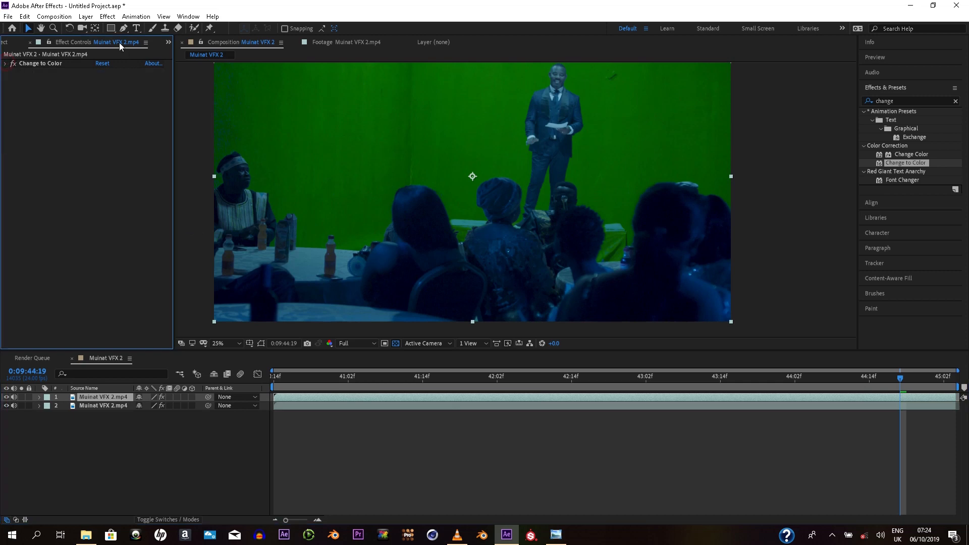
click(111, 27)
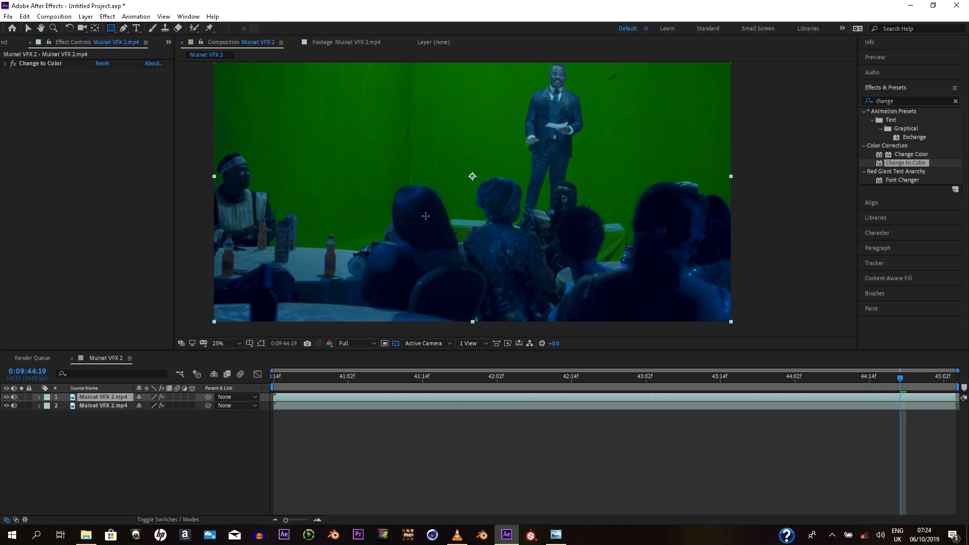
drag(438, 208, 631, 269)
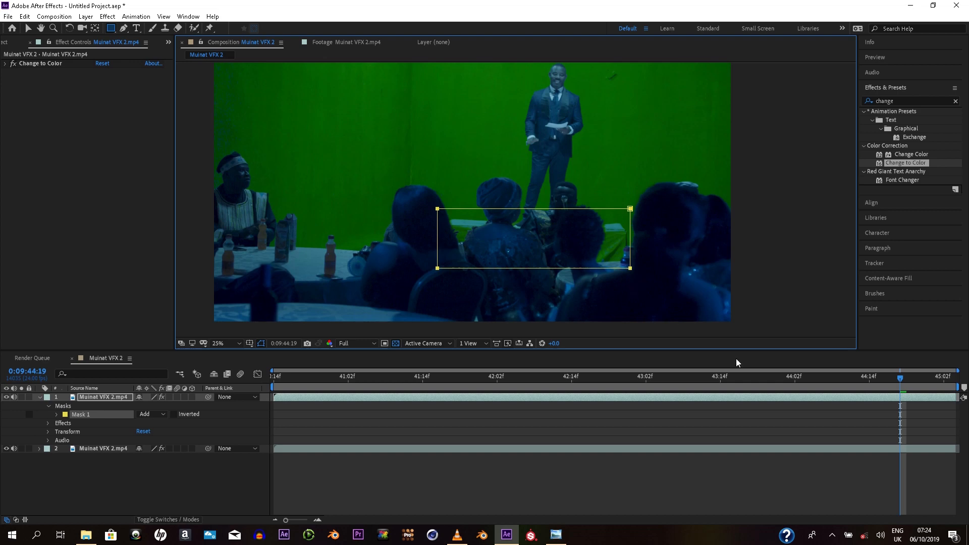
click(28, 28)
Step: Check what the mask covers at 0:09:43:00, 0:09:42:07, 0:09:41:01 and 0:09:45:03
drag(900, 378, 635, 359)
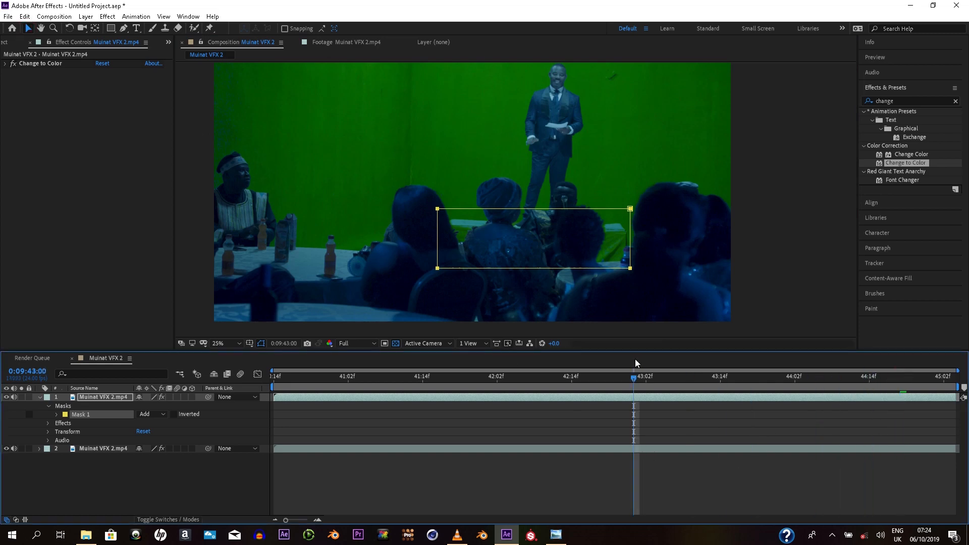
drag(625, 380, 525, 371)
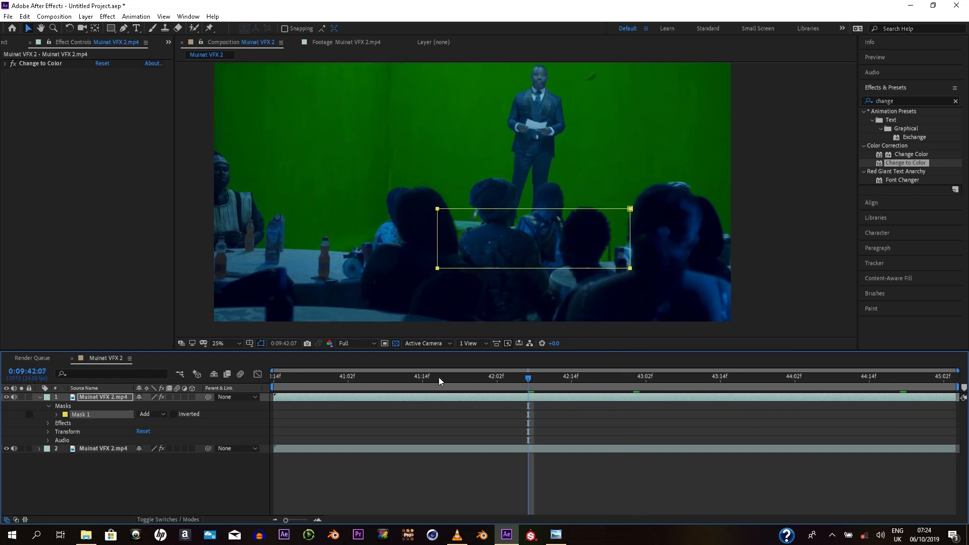
click(342, 378)
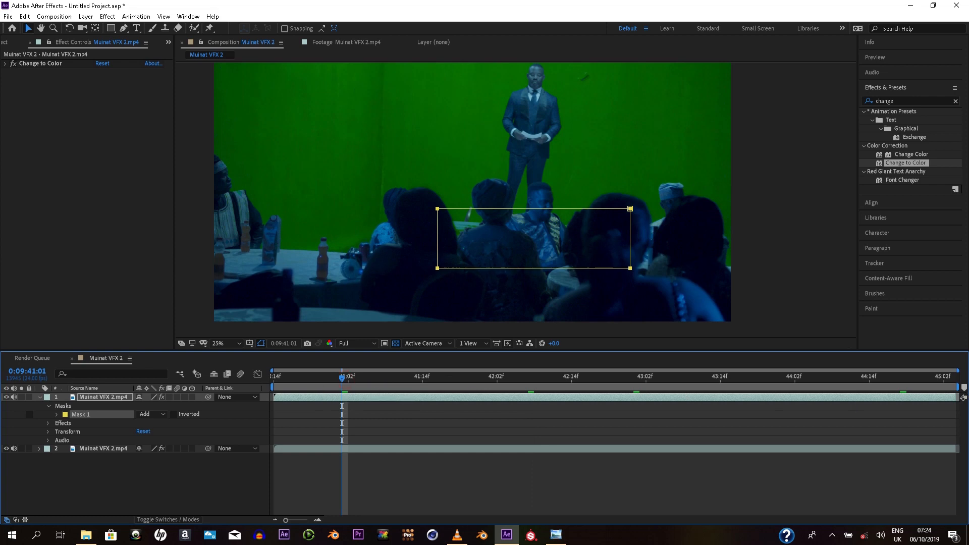
click(951, 379)
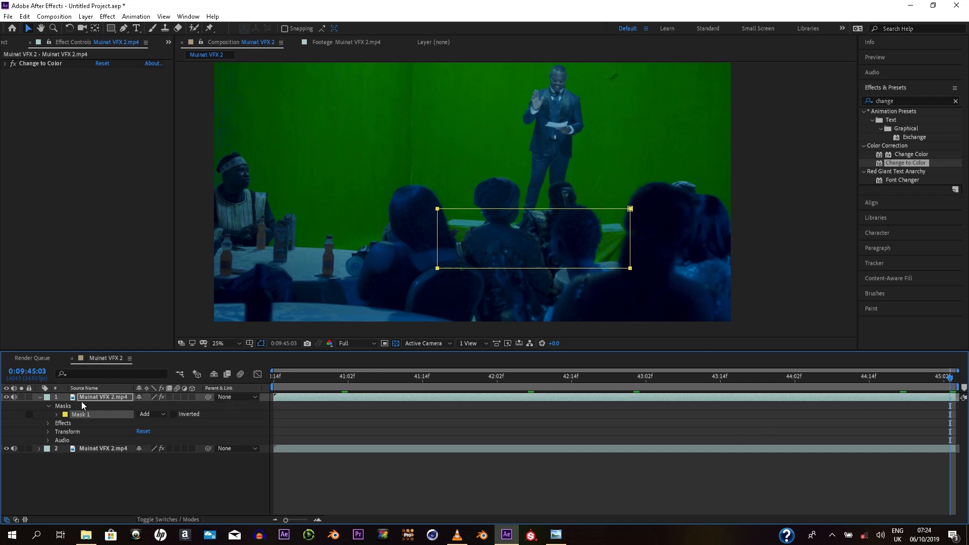
Step: Apply the Change Color effect to the masked upper footage layer
click(40, 396)
click(95, 397)
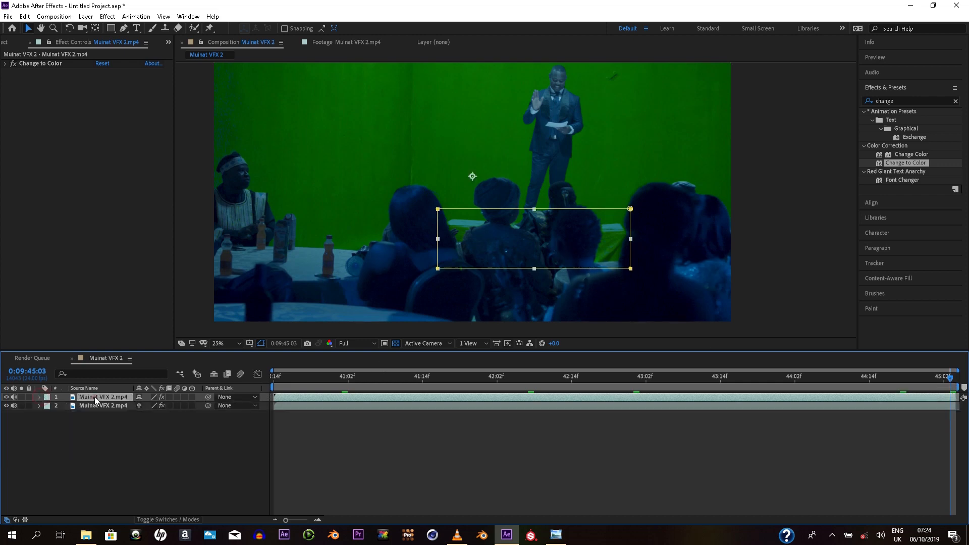
click(914, 154)
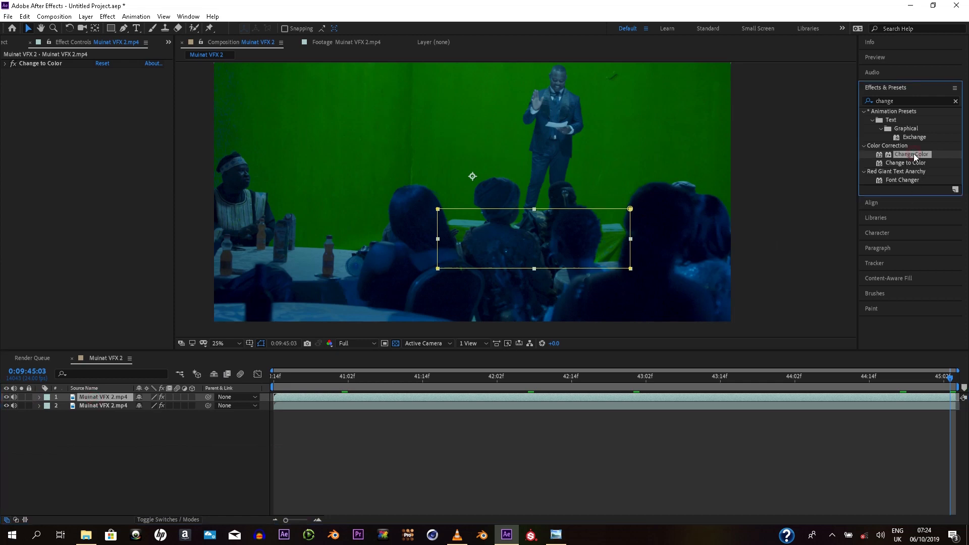
key(period)
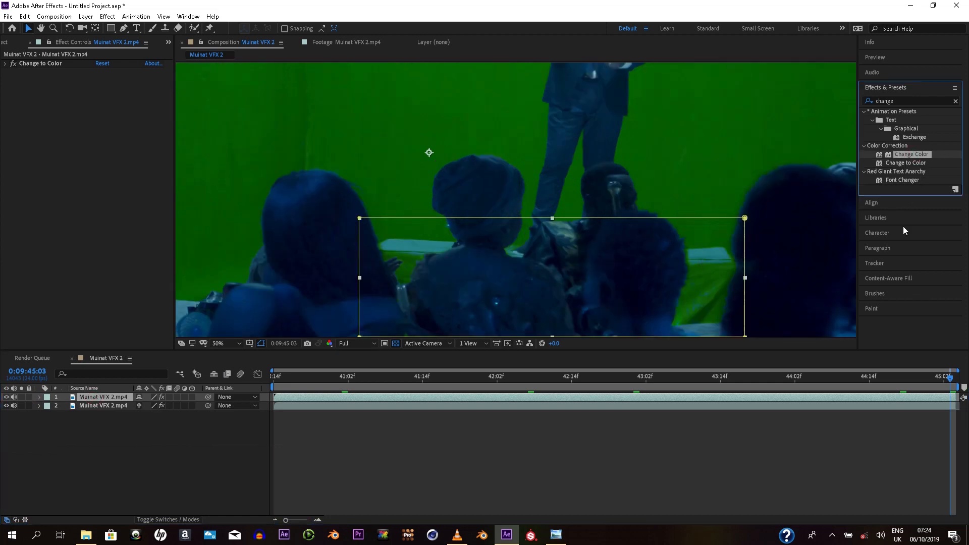
double_click(912, 155)
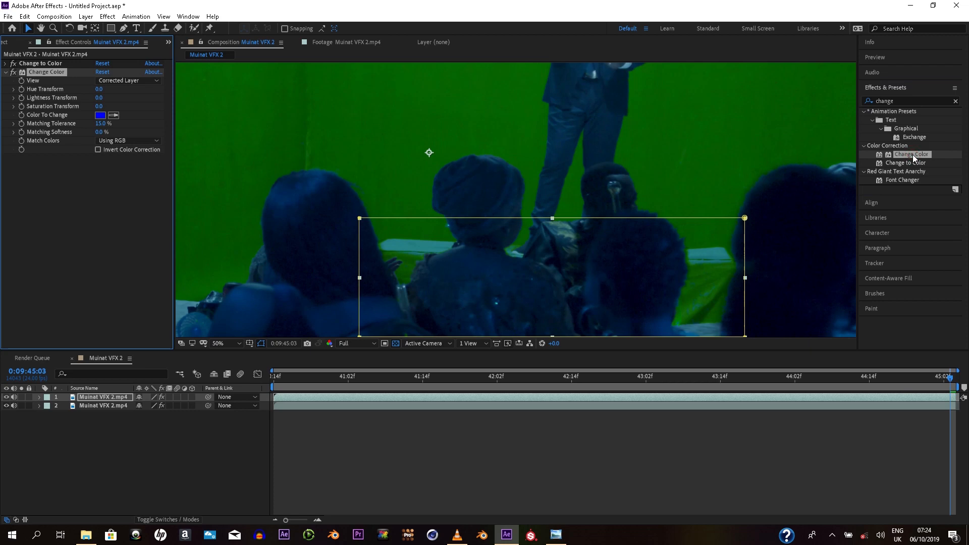
Step: Sample the pale teal tabletop beside the woman's headscarf as Change Color's Color To Change
click(113, 115)
click(432, 241)
scroll(430, 277, up, 1)
drag(430, 278, 508, 212)
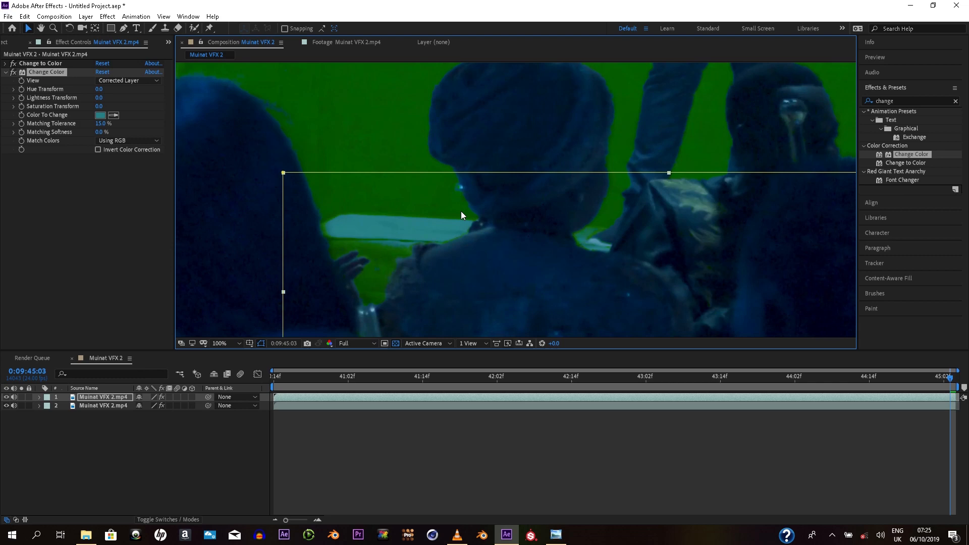
Step: Set Change Color's Hue Transform to -52 and compare the tabletop with the effect off and on
click(99, 89)
text(-52)
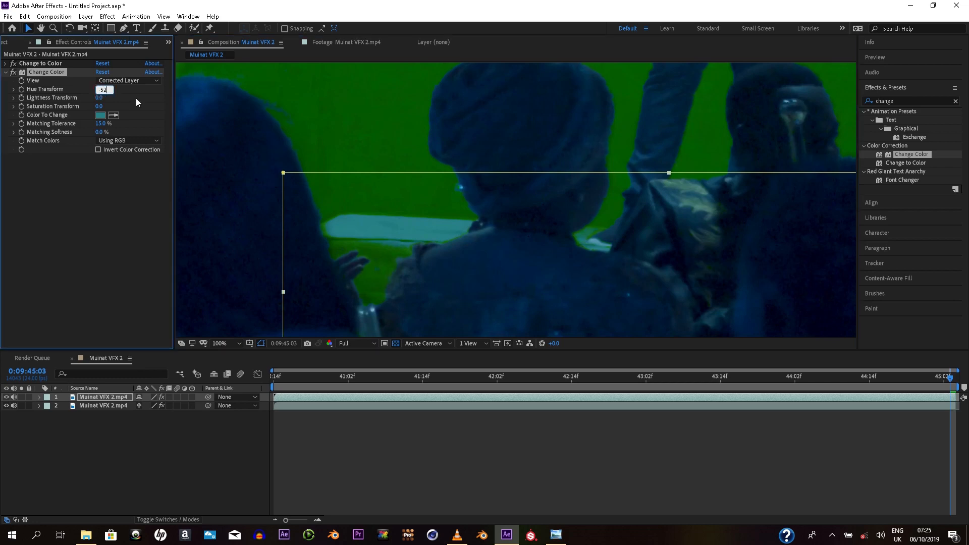
key(Return)
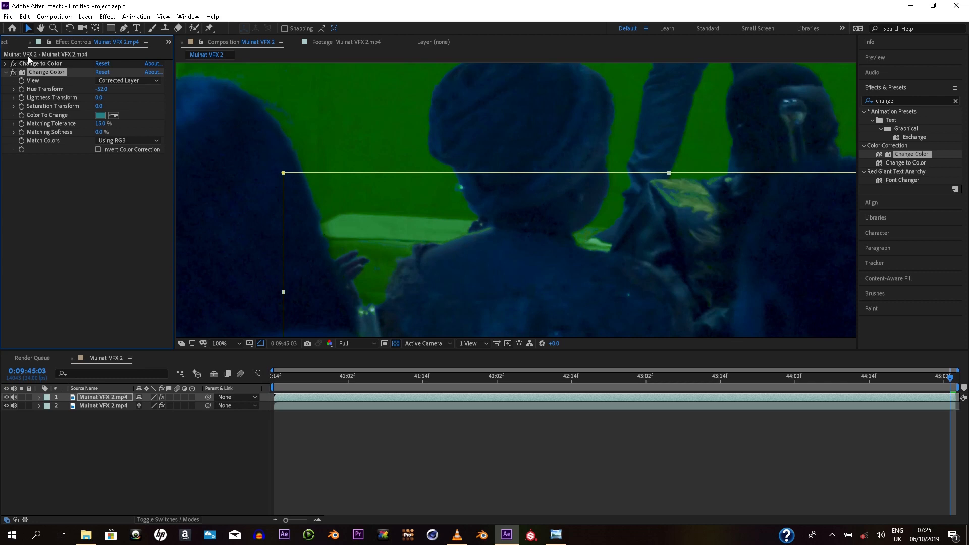
click(14, 72)
click(14, 73)
Step: Set Change Color's Matching Tolerance to 3% and Matching Softness to 0.1%, and match colors using chroma
click(102, 124)
text(3)
key(Return)
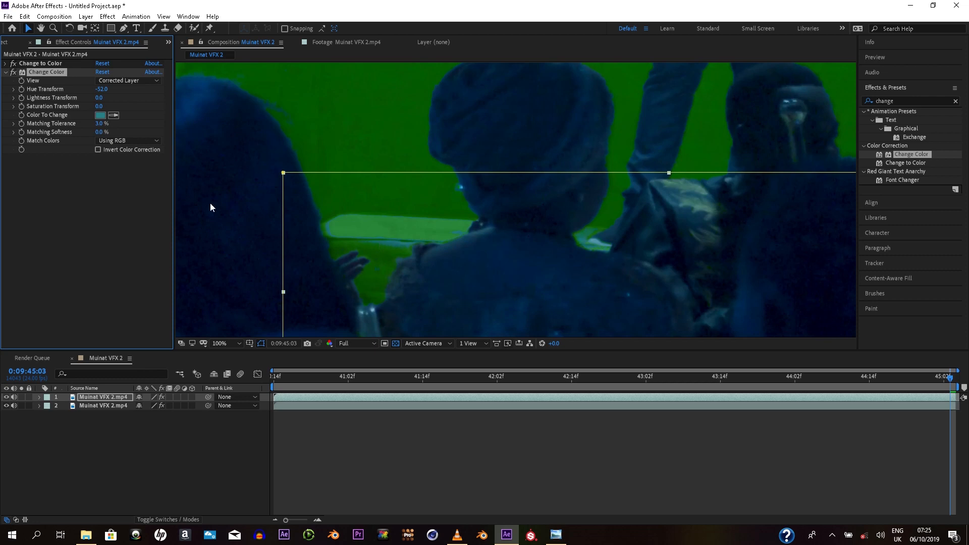
click(102, 132)
text(.1)
key(Return)
click(142, 139)
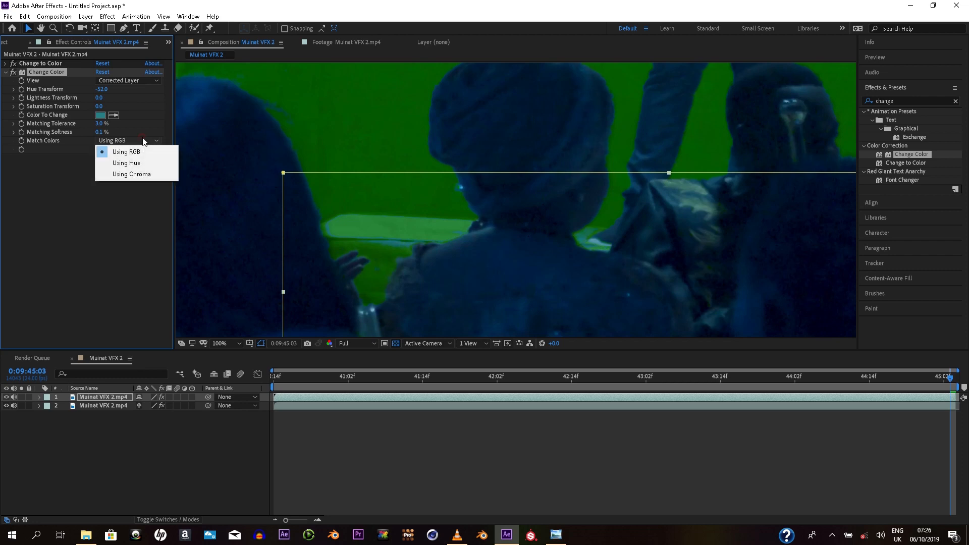
click(145, 174)
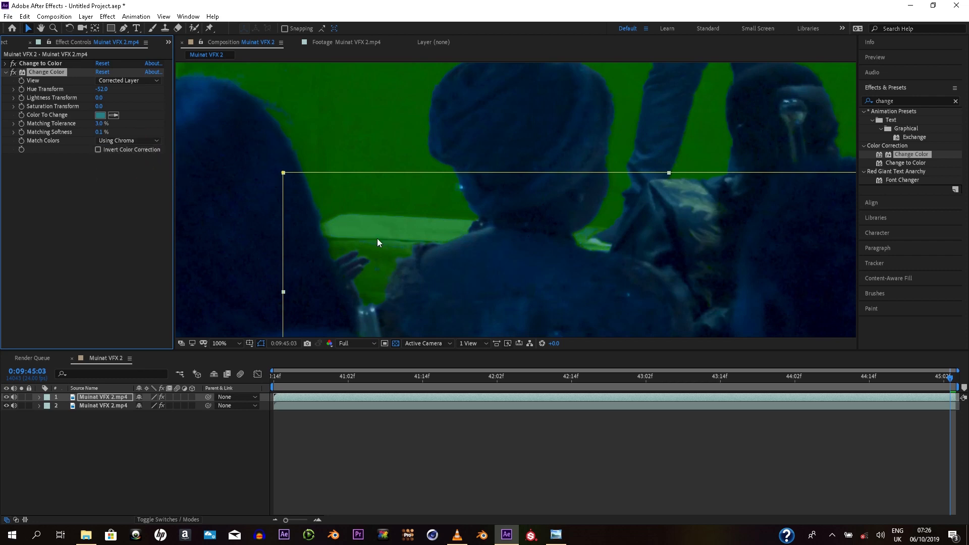
Step: Deselect the layers and review the full frame at 0:09:45:03 and 0:09:40:16
scroll(423, 239, down, 1)
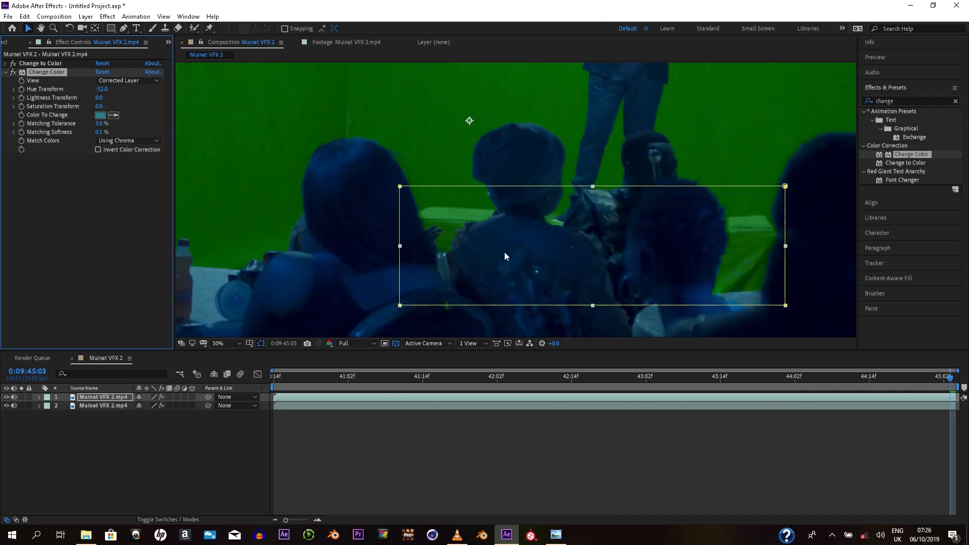
scroll(528, 291, down, 1)
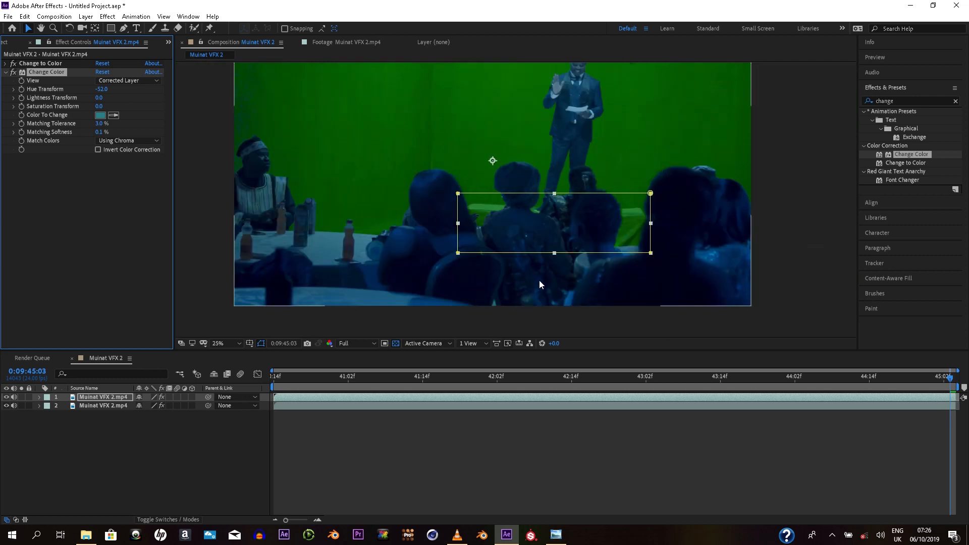
click(788, 270)
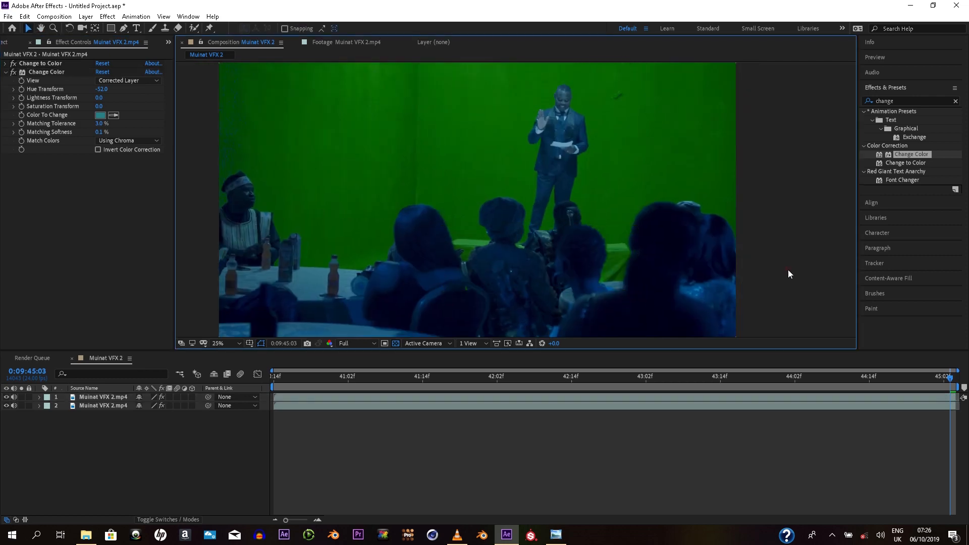
mouse_move(491, 257)
mouse_down()
mouse_move(516, 270)
mouse_move(503, 281)
mouse_move(507, 267)
mouse_up()
scroll(538, 267, down, 1)
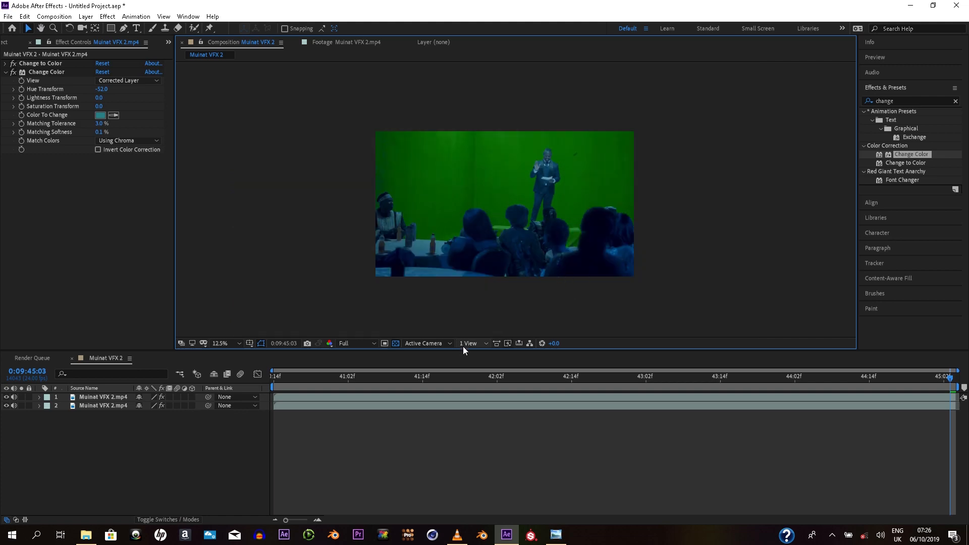
click(286, 376)
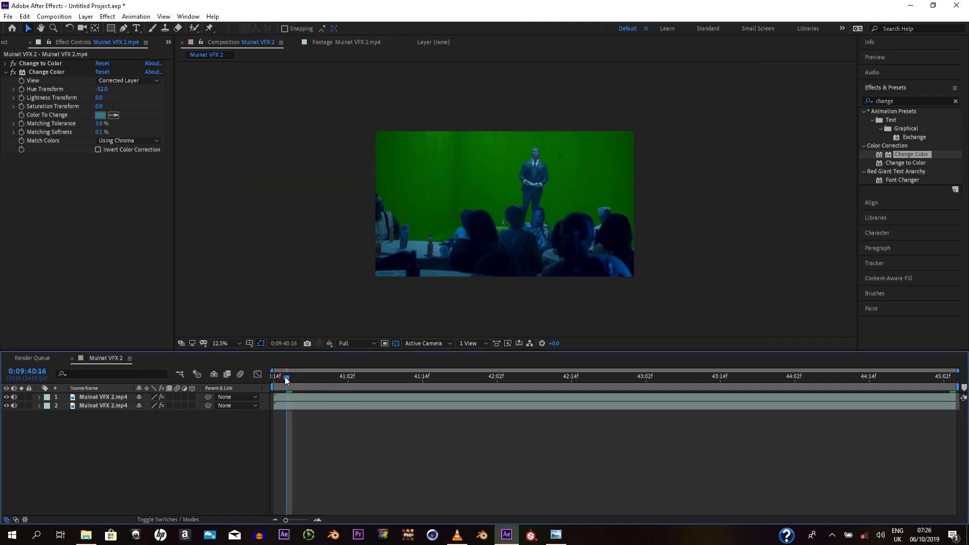
Step: Review the green backdrop at several points across the clip, from 0:09:40:14 to 0:09:44:05
click(275, 377)
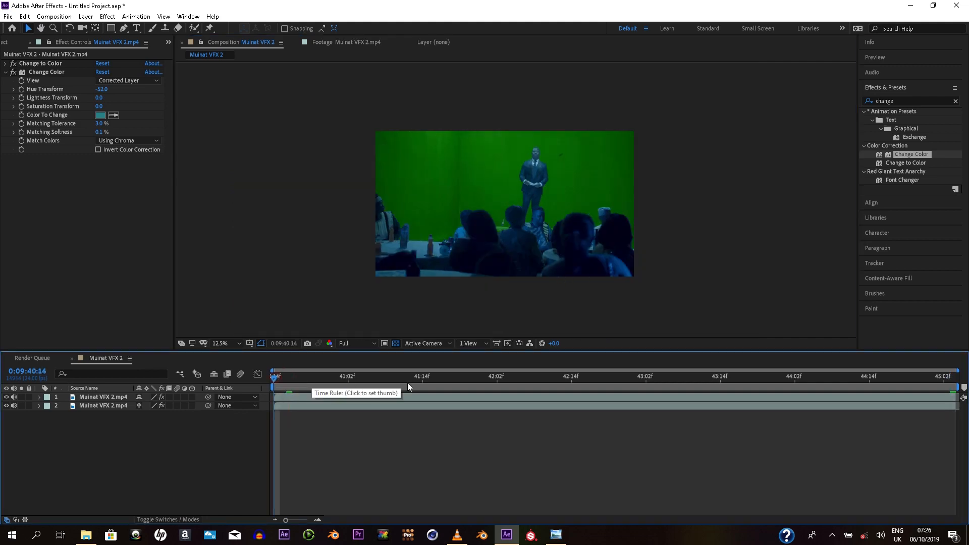
click(434, 378)
click(522, 378)
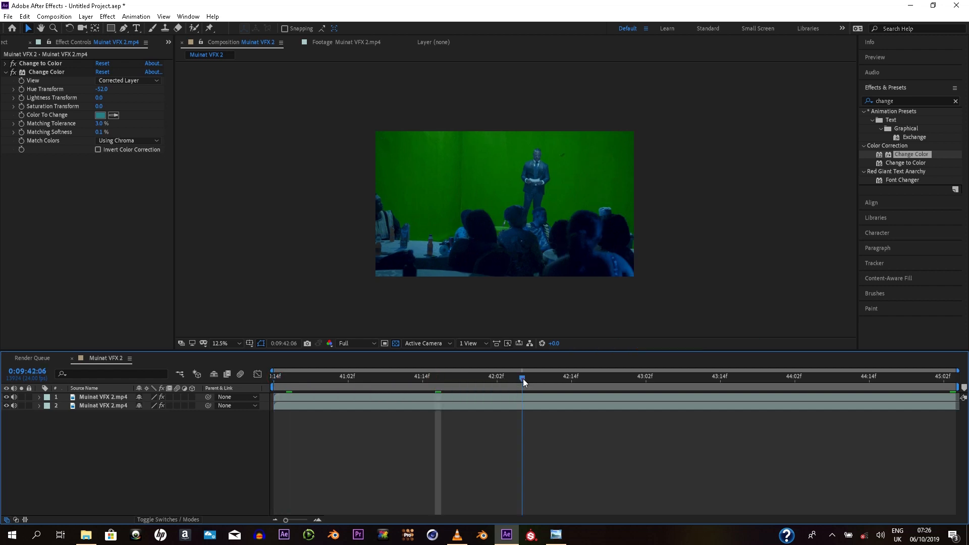
click(611, 383)
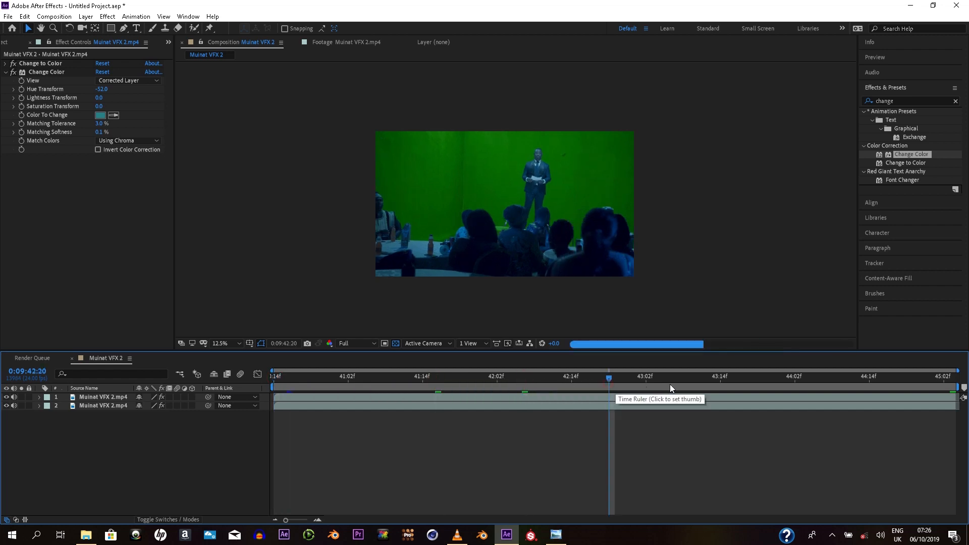
click(695, 379)
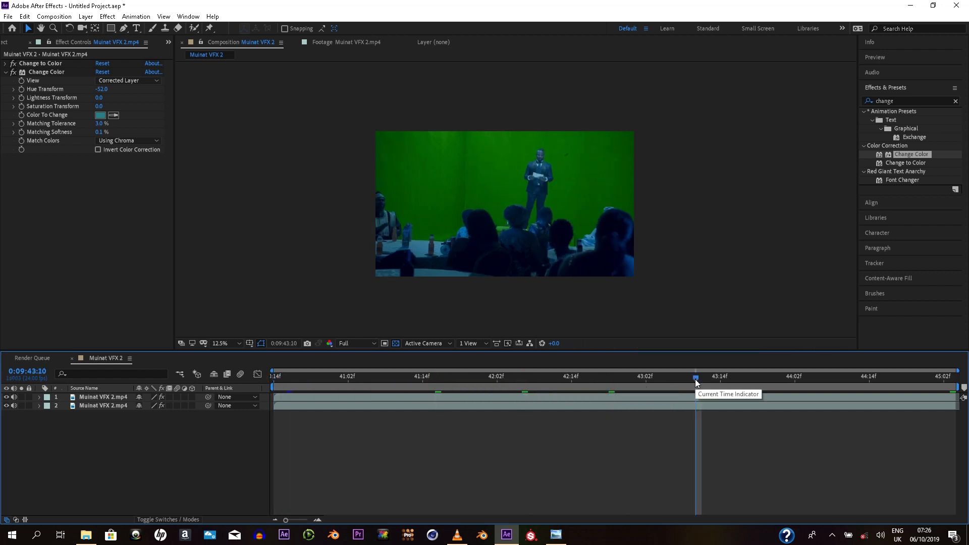
click(813, 379)
click(556, 225)
scroll(512, 254, up, 1)
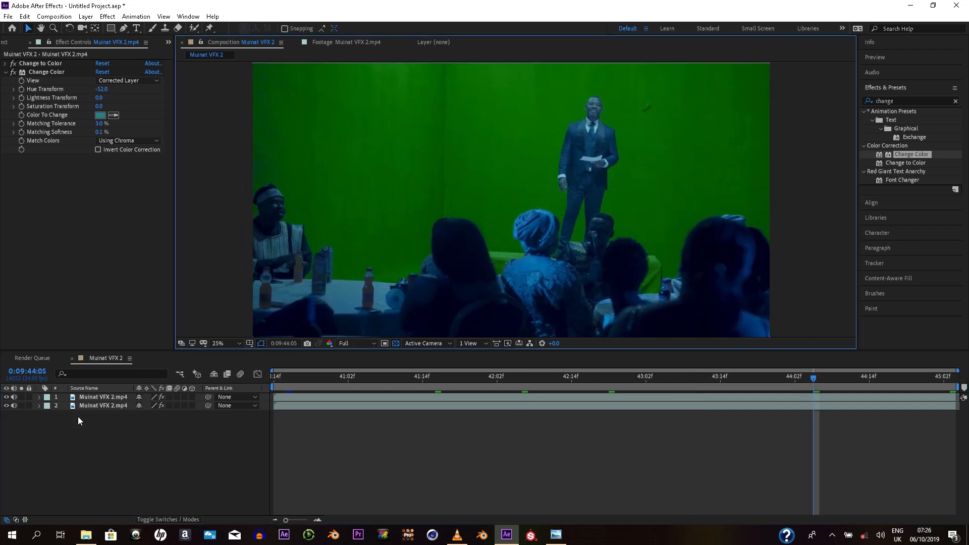
Step: Pre-compose both Muinat VFX 2.mp4 layers as "green screen", moving all attributes into the new composition
drag(99, 422, 107, 399)
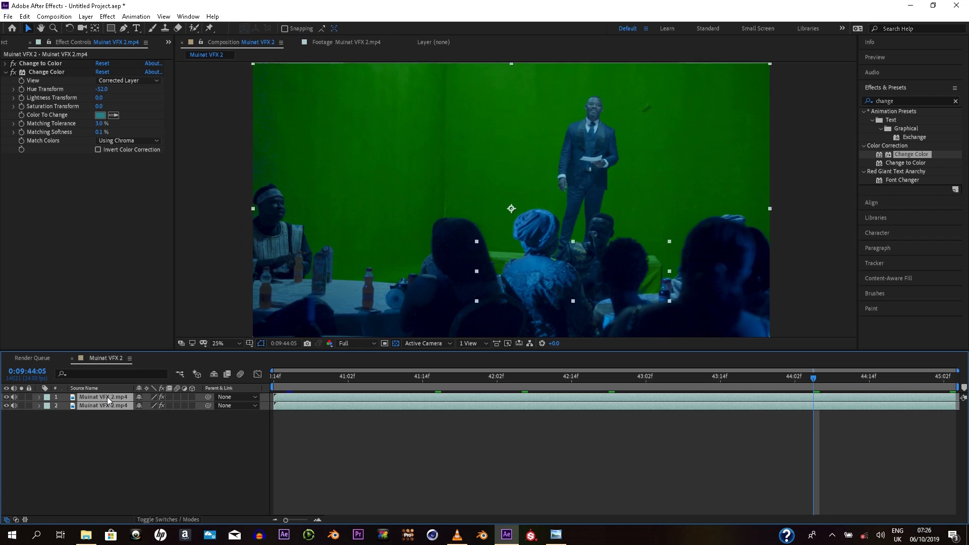
right_click(107, 396)
click(151, 352)
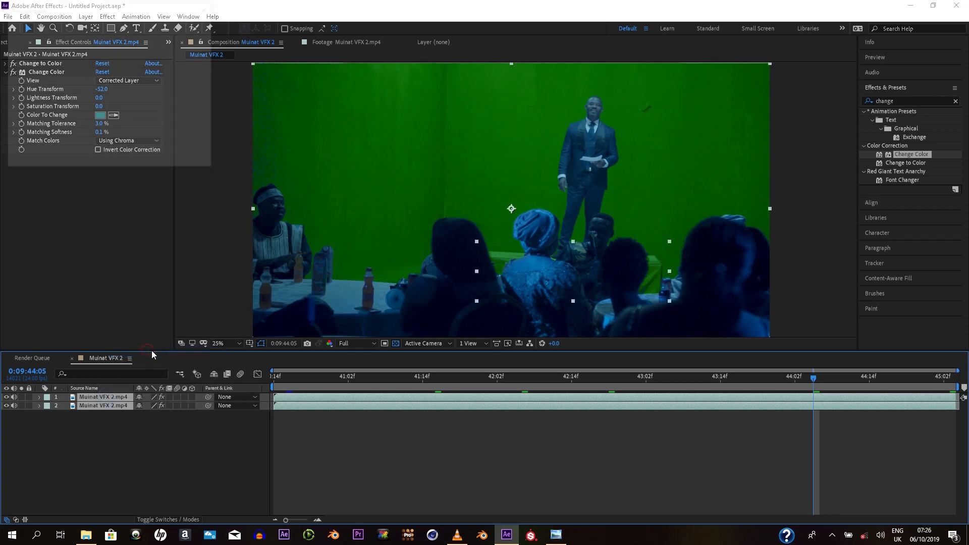
click(25, 99)
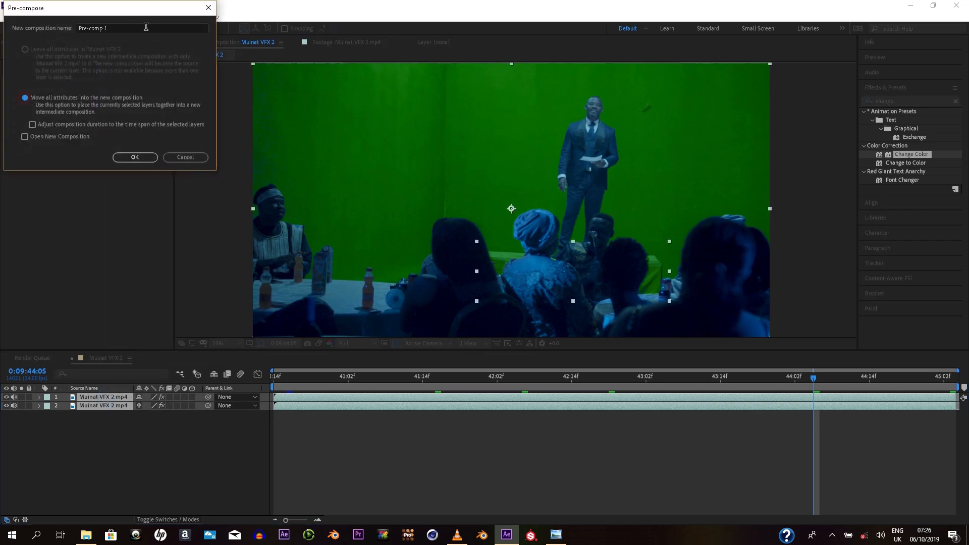
drag(114, 29, 56, 29)
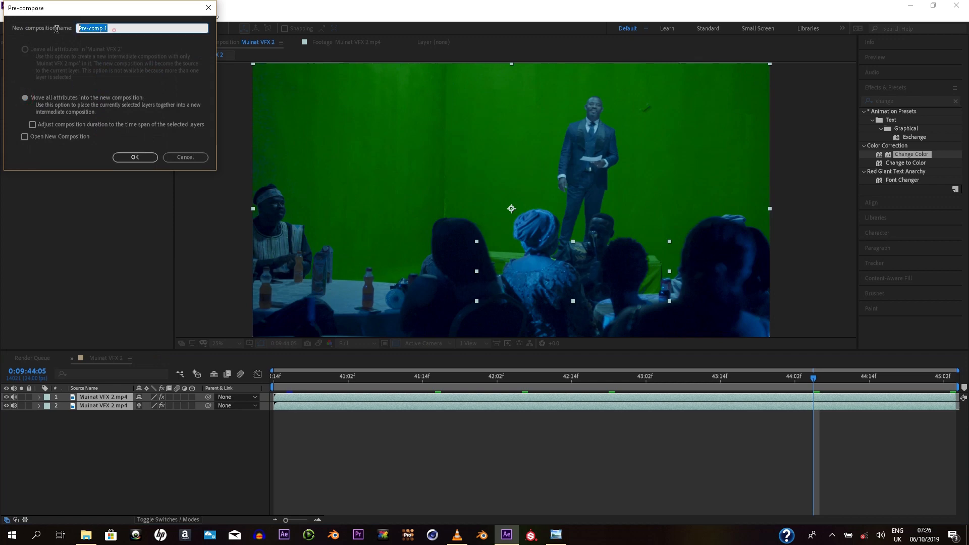
text(gree)
text(reen)
key(Return)
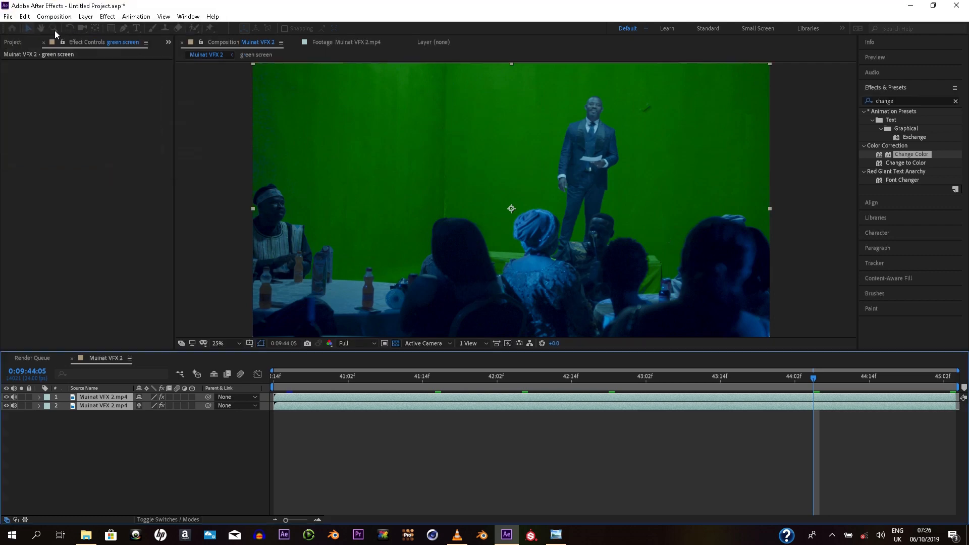
Step: Return to 0:09:40:14 and apply the Keylight (1.2) effect to the green screen pre-comp
scroll(483, 243, down, 1)
scroll(441, 276, up, 1)
click(271, 378)
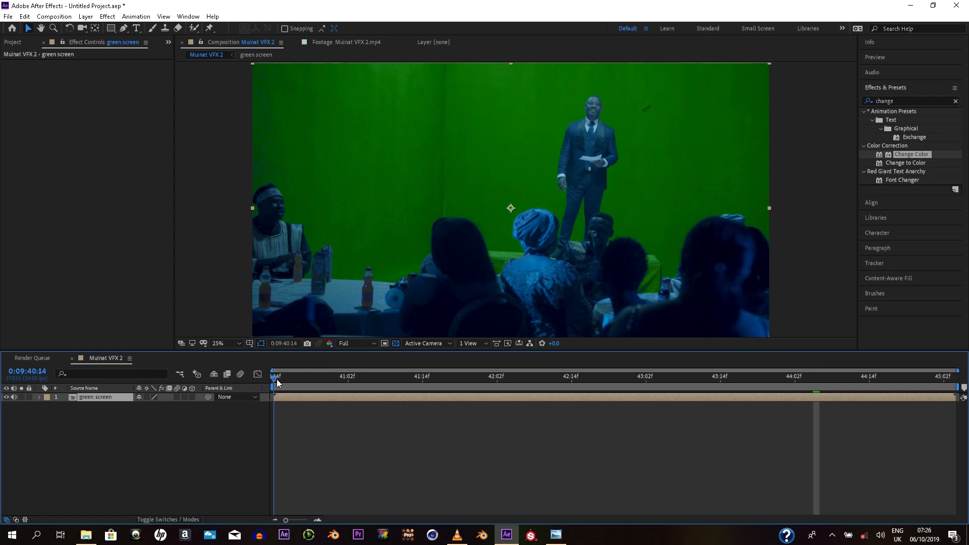
drag(371, 274, 377, 280)
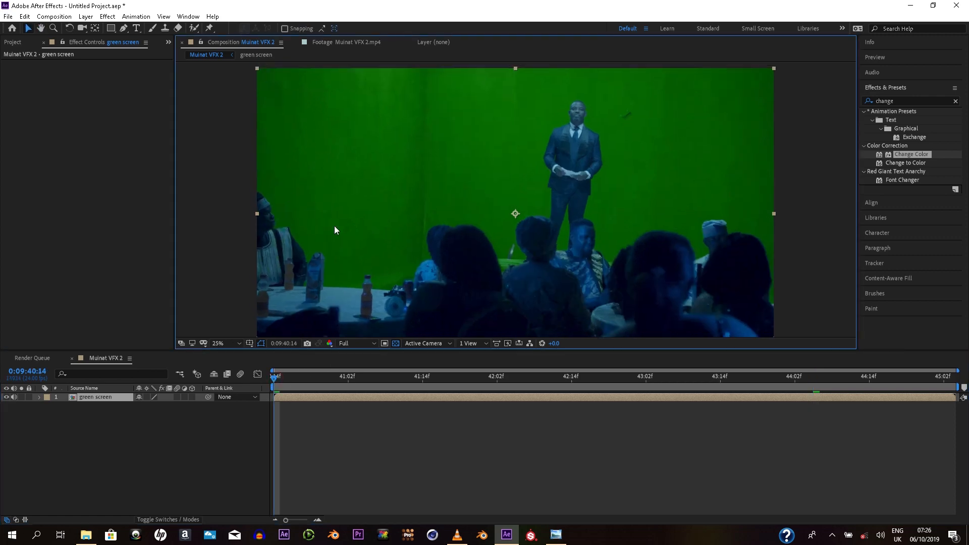
click(108, 17)
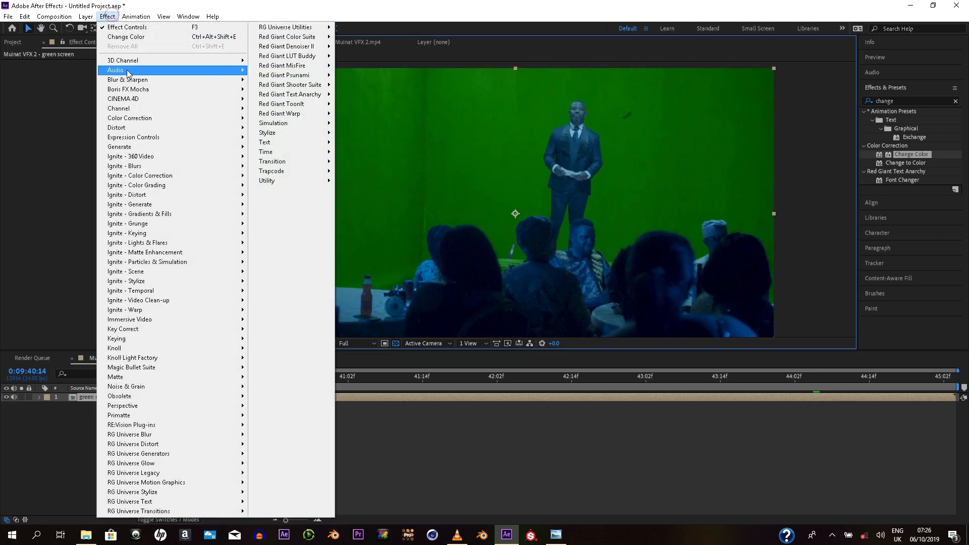
mouse_move(206, 339)
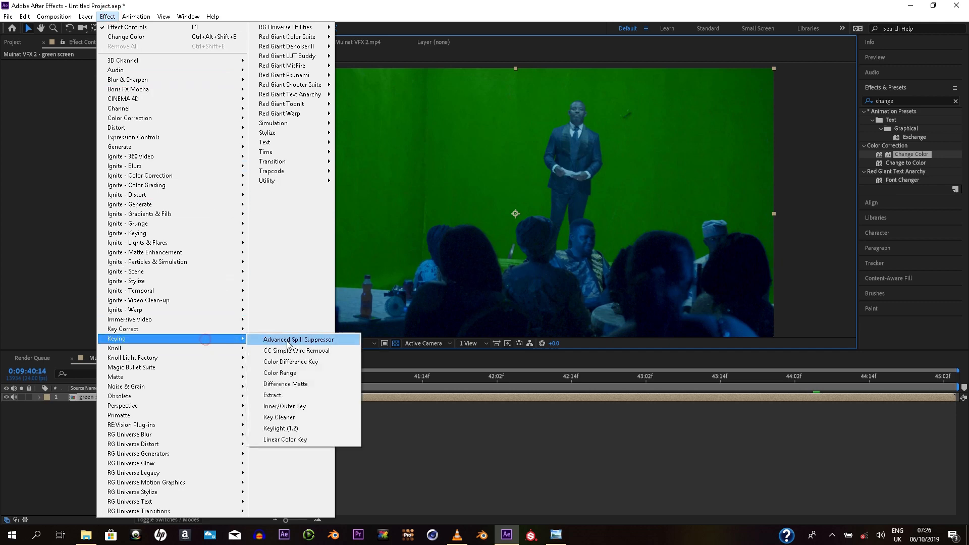
click(310, 429)
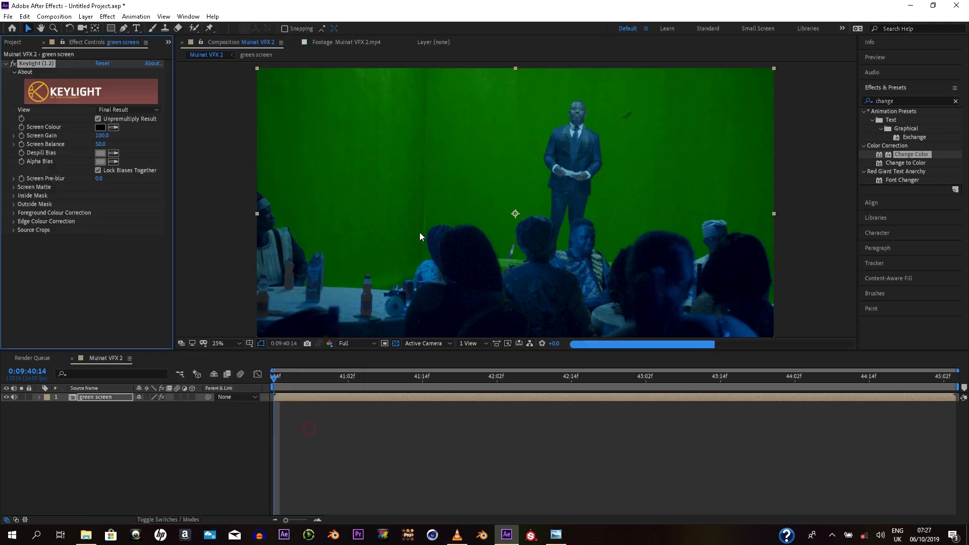
Step: Sample the green backdrop near the standing man as Keylight's Screen Colour and switch its view to Screen Matte
click(114, 129)
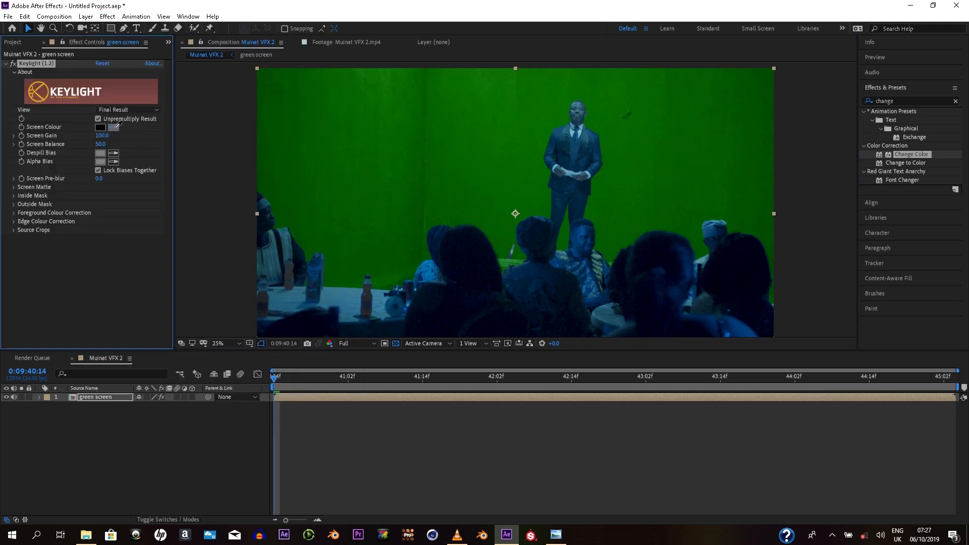
click(515, 117)
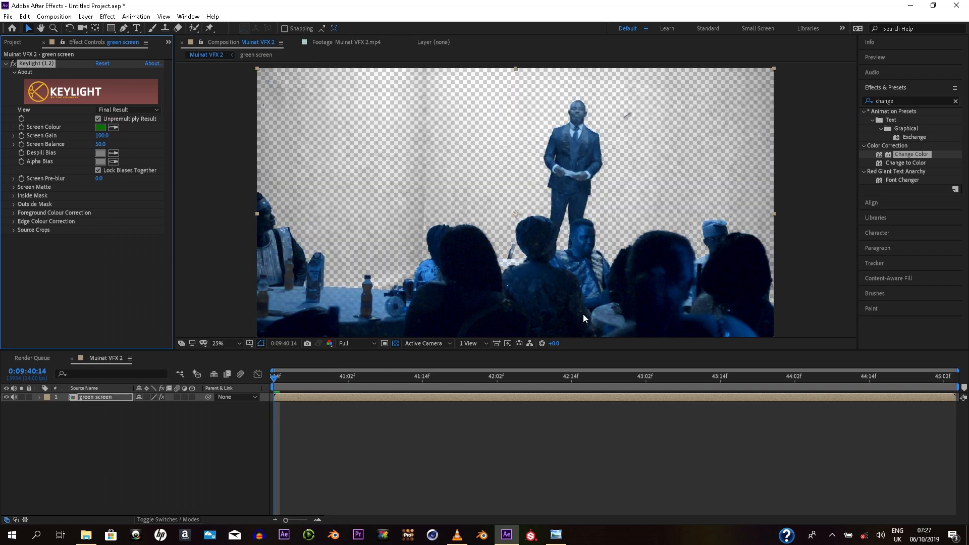
click(125, 109)
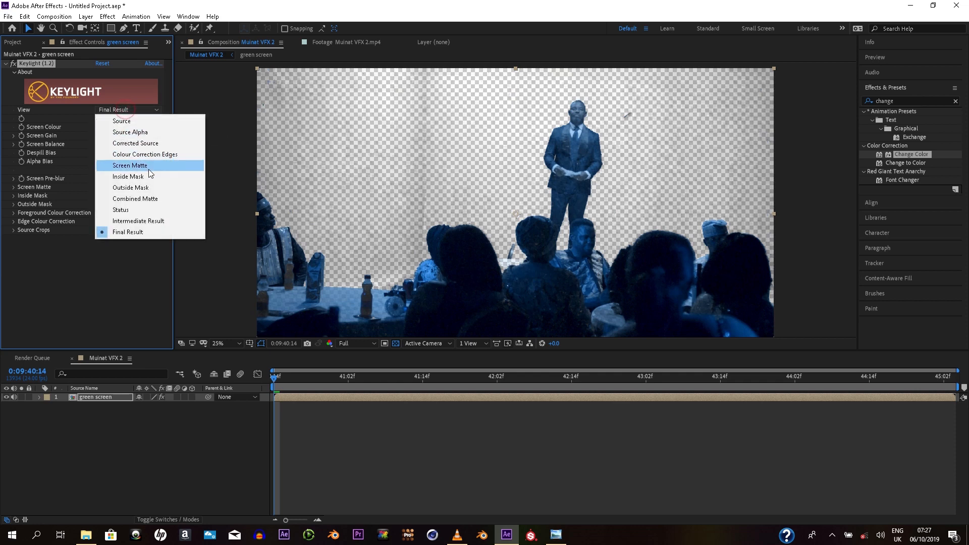
click(164, 168)
drag(622, 255, 633, 239)
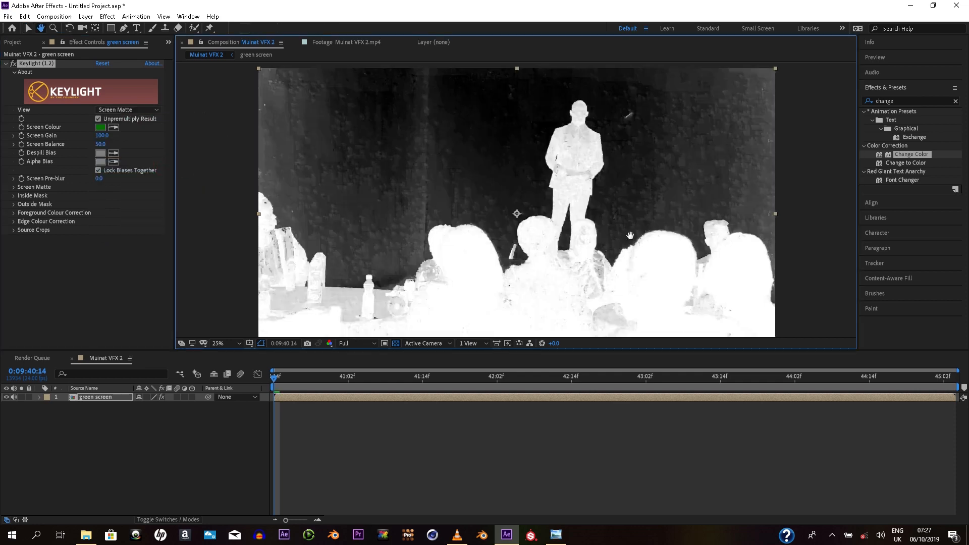
Step: Set Keylight's Screen Balance to 20
click(101, 144)
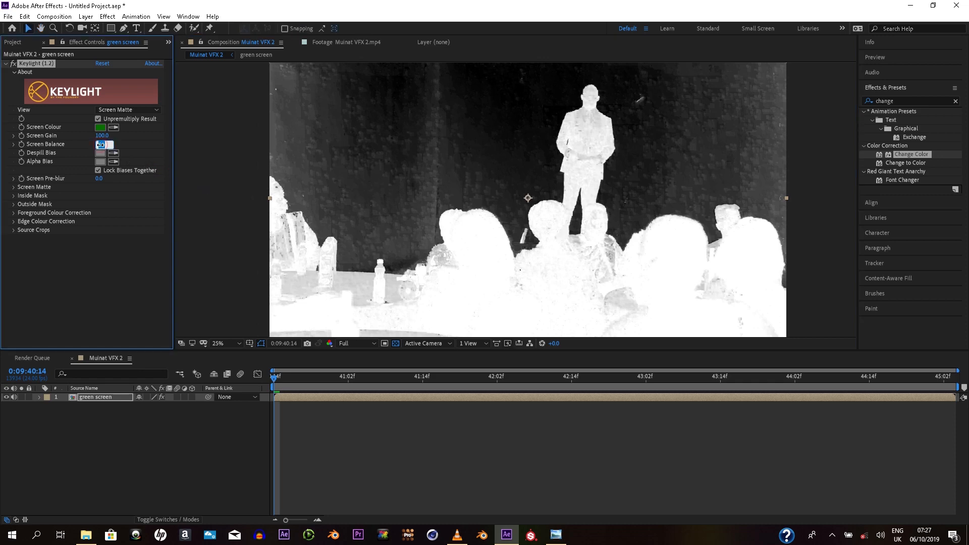
text(90)
key(Return)
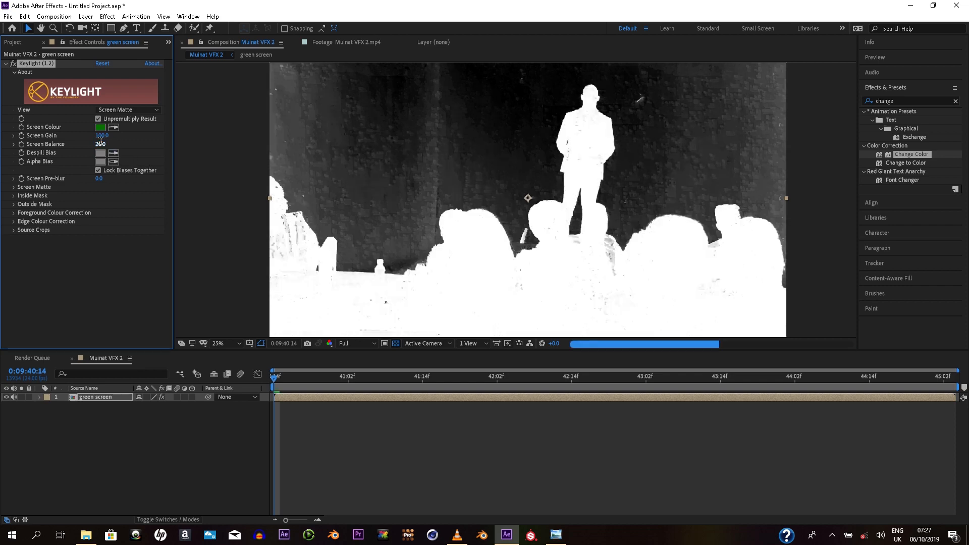
drag(521, 217, 523, 218)
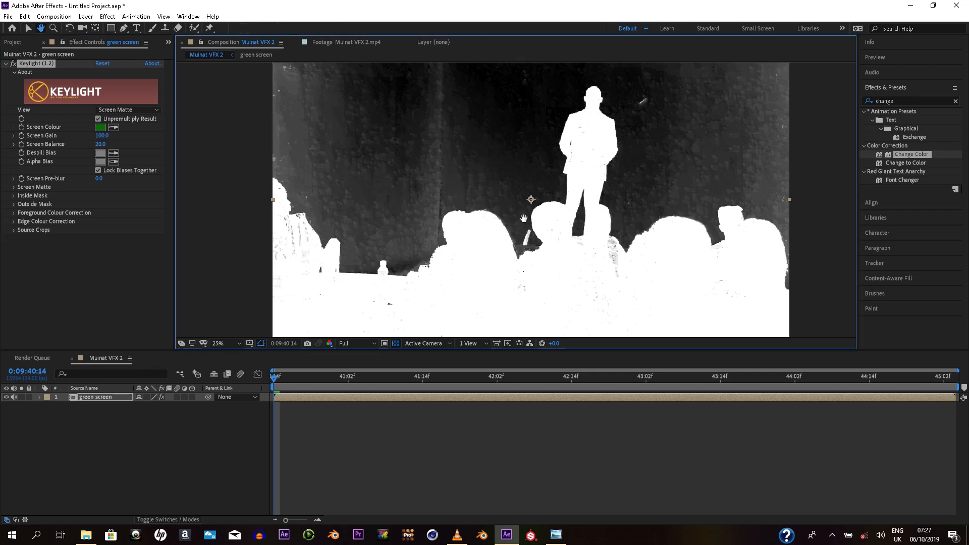
Step: Set the Screen Matte's Clip Black to 59 and Clip White to 60
click(17, 189)
click(23, 196)
click(23, 217)
click(58, 209)
click(103, 197)
text(30)
click(102, 218)
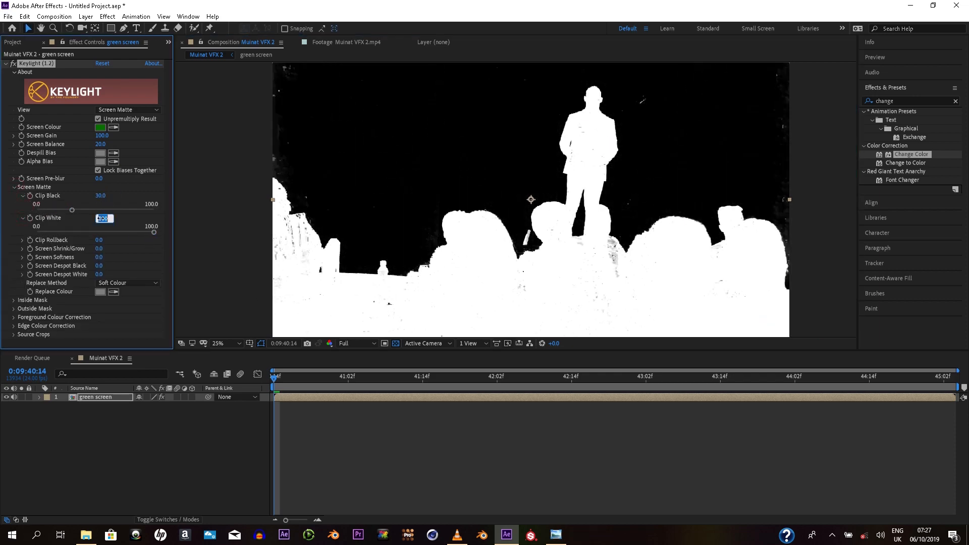
click(102, 218)
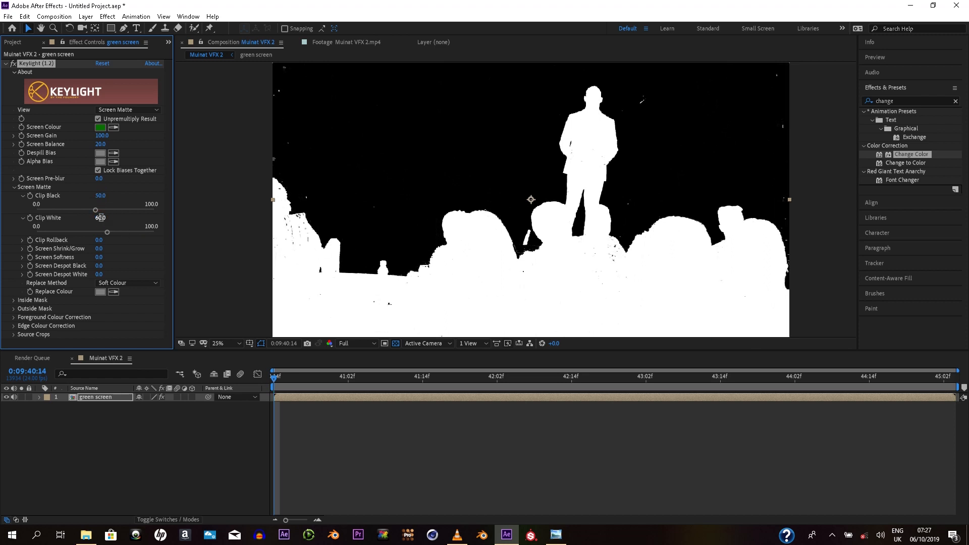
Step: Set Screen Despot Black to 4.4 and raise Screen Despot White to just over 4 to clear the matte's specks
click(22, 265)
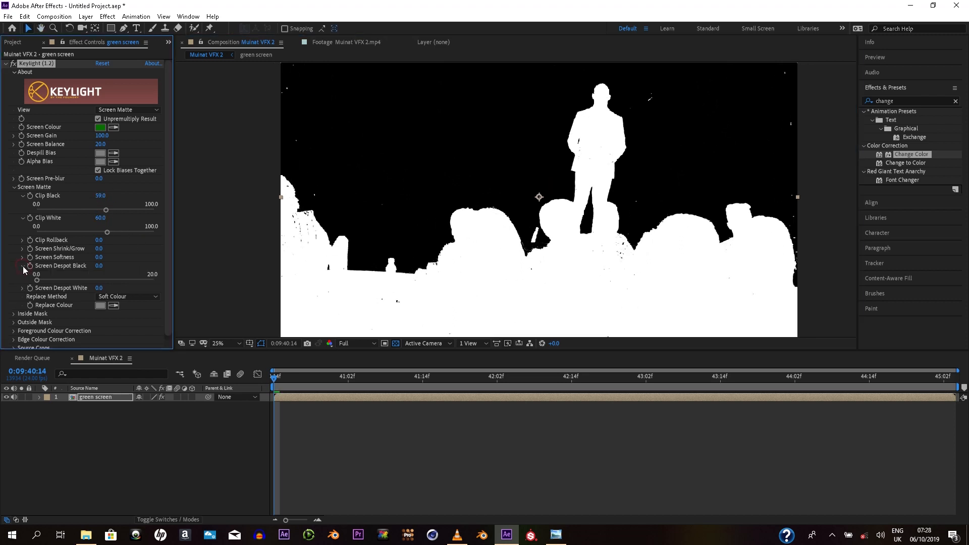
scroll(404, 240, up, 2)
drag(37, 280, 54, 303)
scroll(455, 265, down, 2)
click(23, 288)
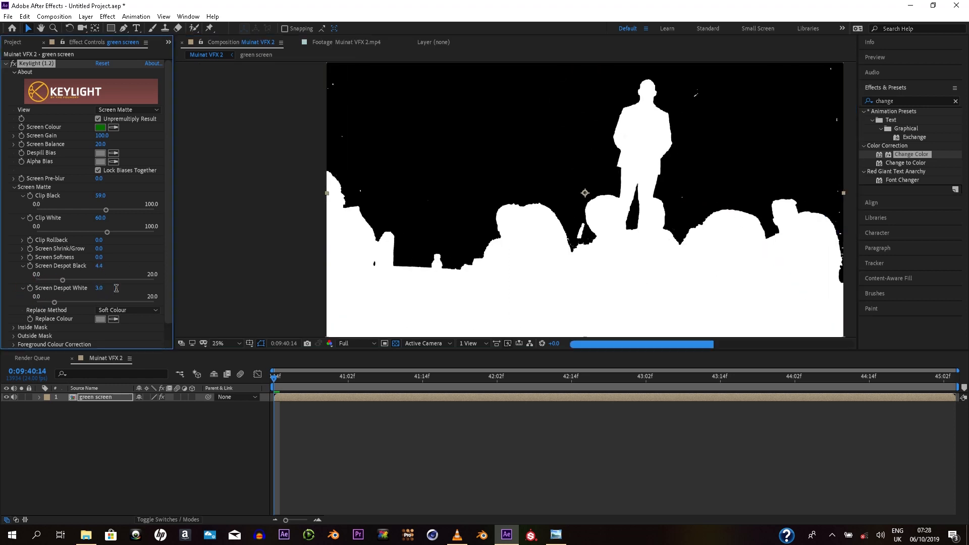
click(100, 287)
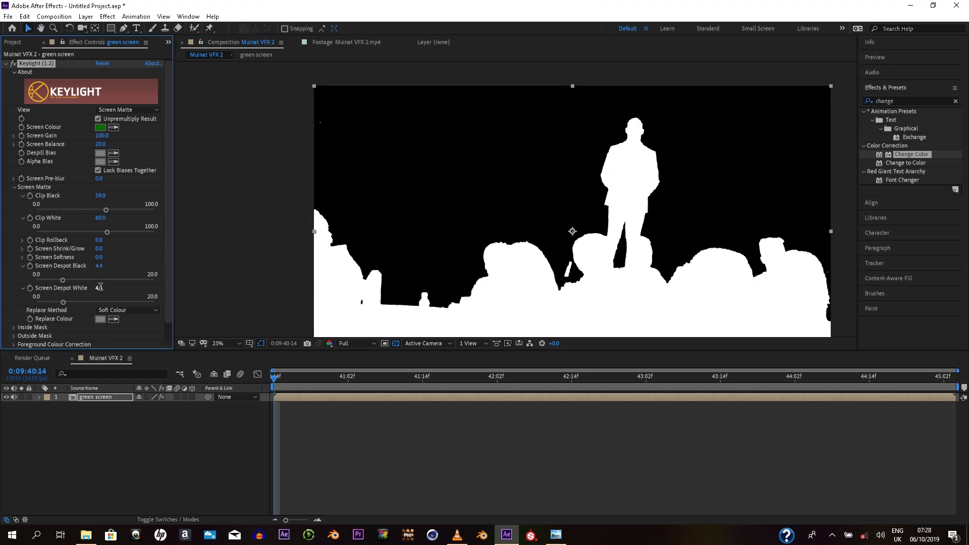
Step: Switch Keylight's view to Final Result, inspect the keyed edges up close and set Screen Softness to 5
drag(564, 244, 563, 208)
click(128, 110)
click(136, 229)
scroll(641, 217, up, 3)
drag(640, 217, 560, 323)
drag(570, 100, 326, 250)
click(100, 258)
text(5.0)
key(Return)
scroll(655, 197, down, 3)
drag(543, 280, 576, 255)
Step: Create a white solid layer and place it beneath the green screen pre-comp
click(6, 64)
click(86, 16)
click(252, 38)
click(141, 232)
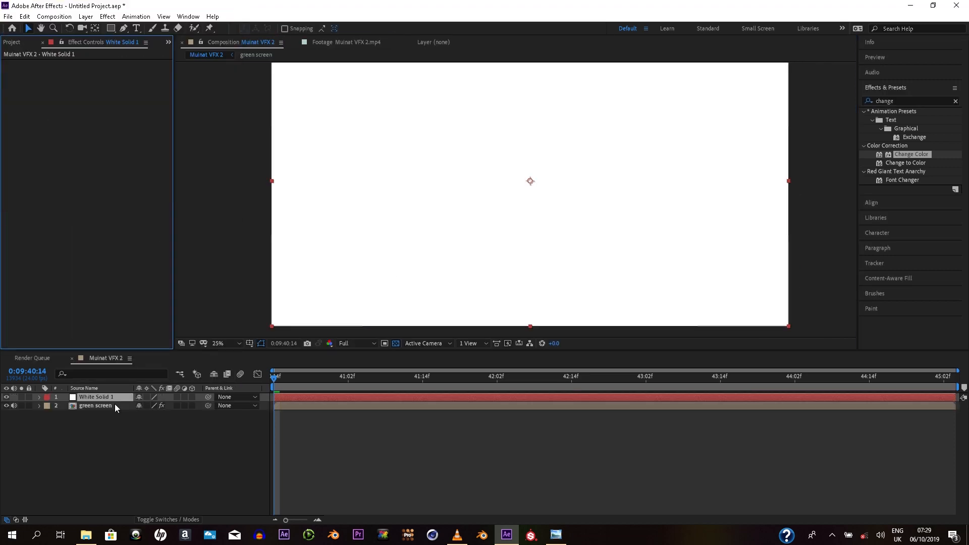
drag(95, 397, 97, 410)
Step: Check the key over the white solid at another frame, and watch youtube ms.mp4 full screen in VLC media player
drag(407, 215, 404, 231)
click(462, 376)
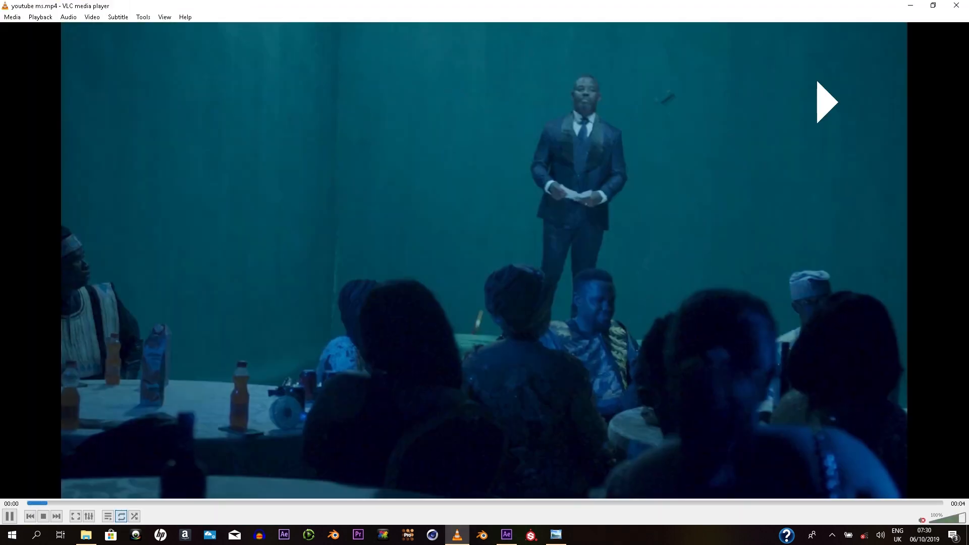
double_click(149, 274)
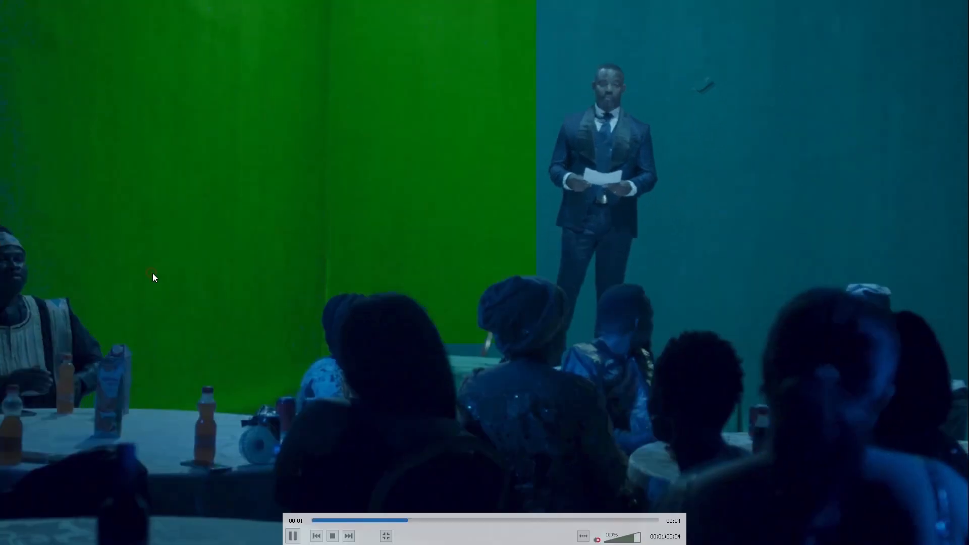